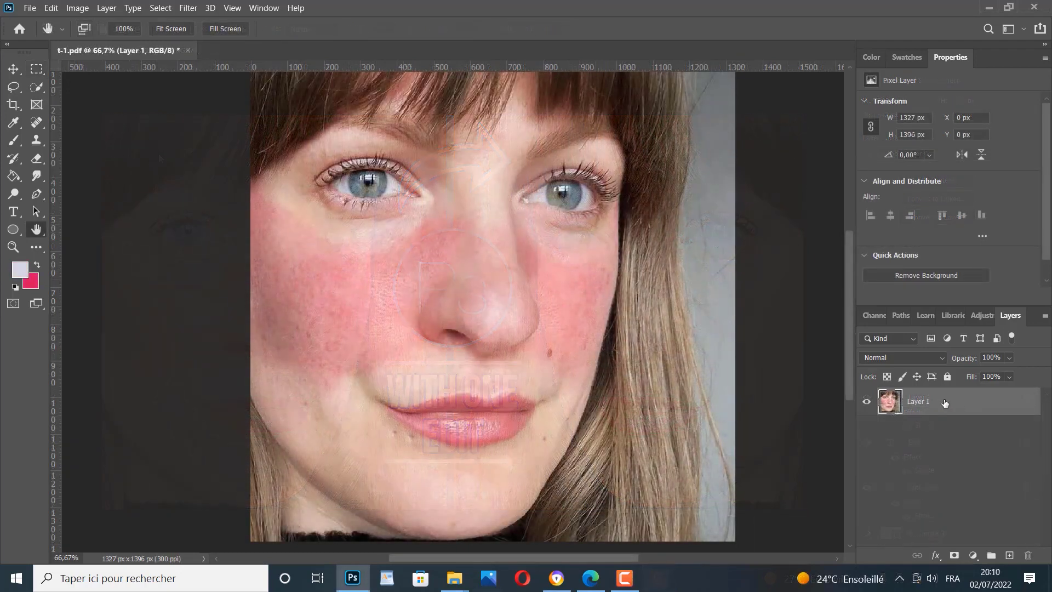
Duplicate Layer 1 and rename the copy as CP
{"action": "key", "text": "ctrl+j"}
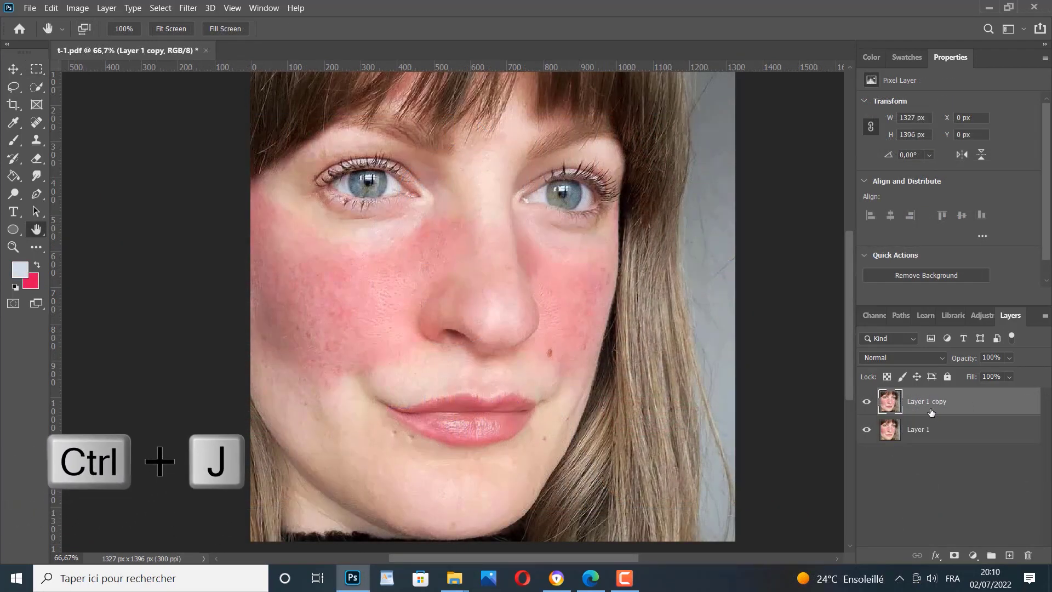
{"action": "double_click", "coordinate": [934, 402]}
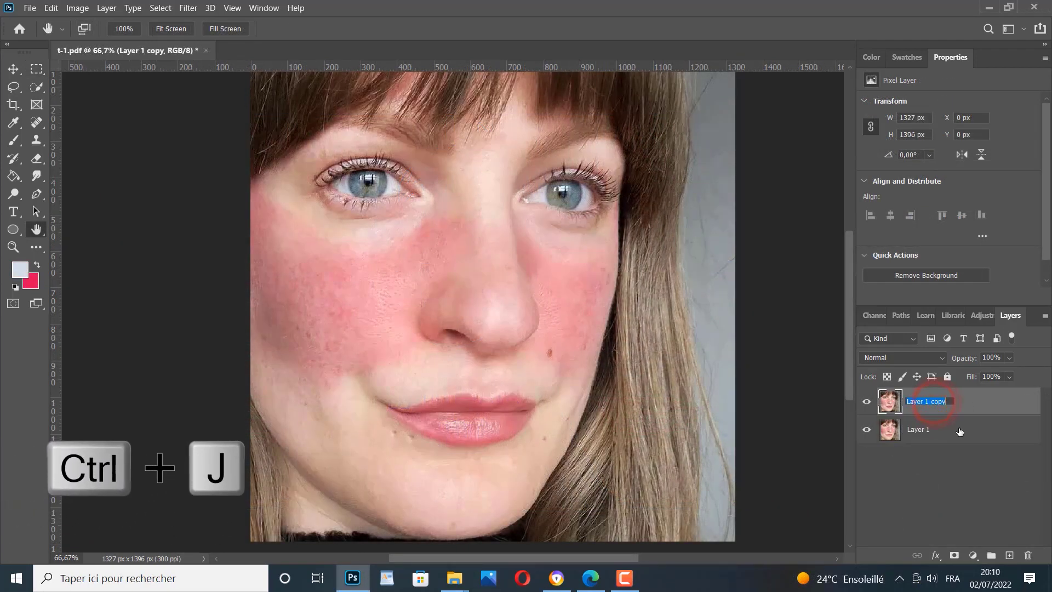
{"action": "type", "text": "CP7"}
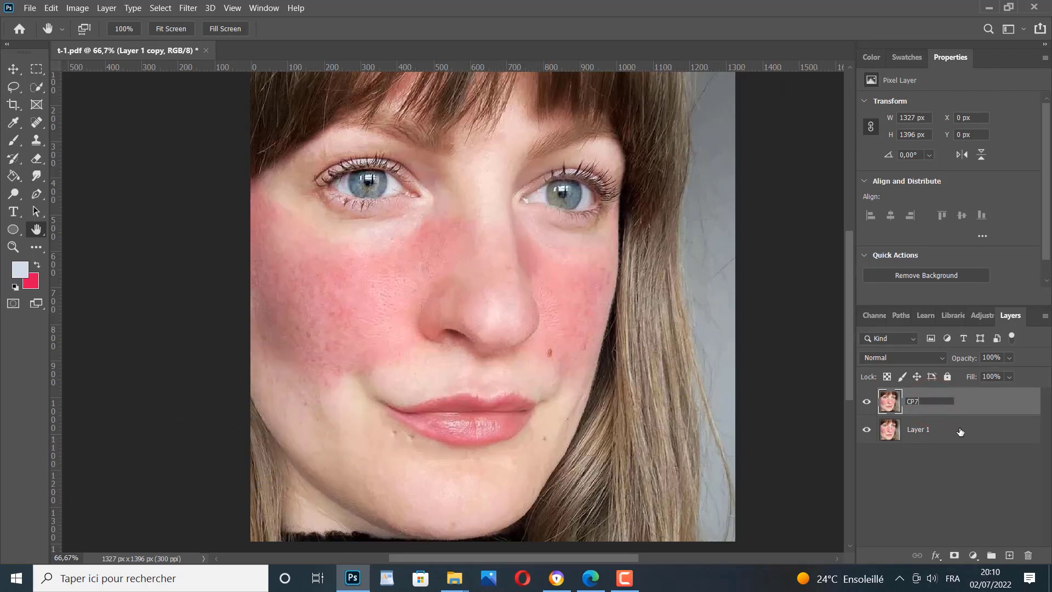
{"action": "key", "text": "BackSpace"}
{"action": "key", "text": "Return"}
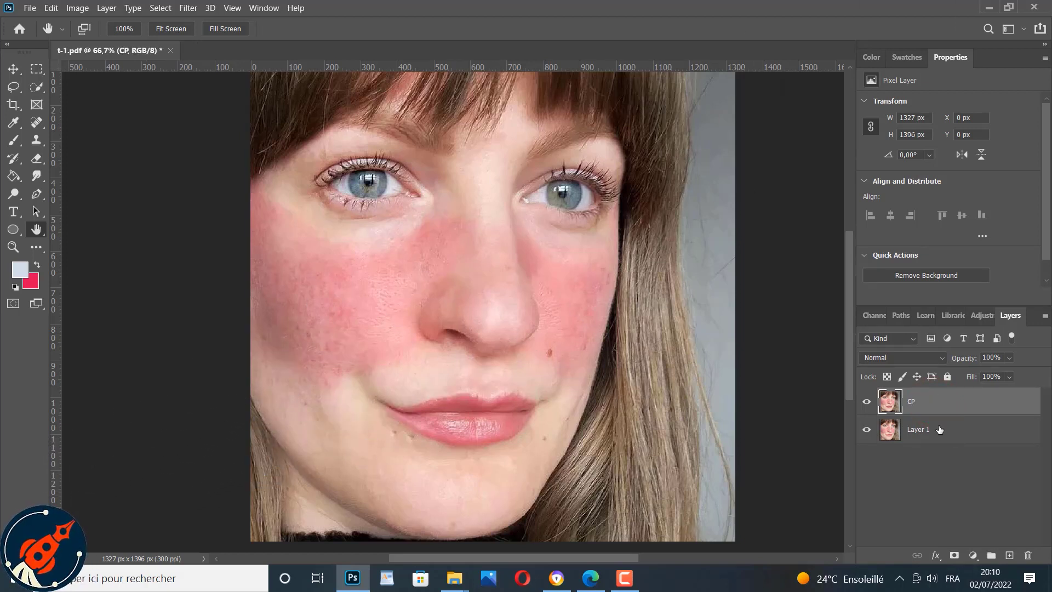
Add a Hue/Saturation adjustment layer clipped to the CP layer, and hide Layer 1
{"action": "left_click", "coordinate": [982, 318]}
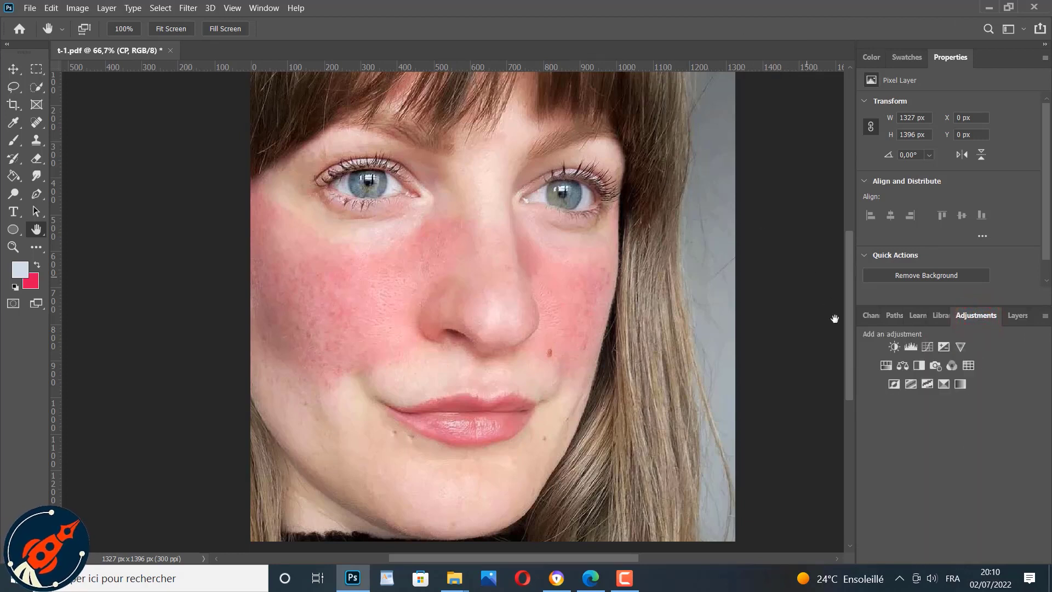
{"action": "left_click", "coordinate": [886, 366]}
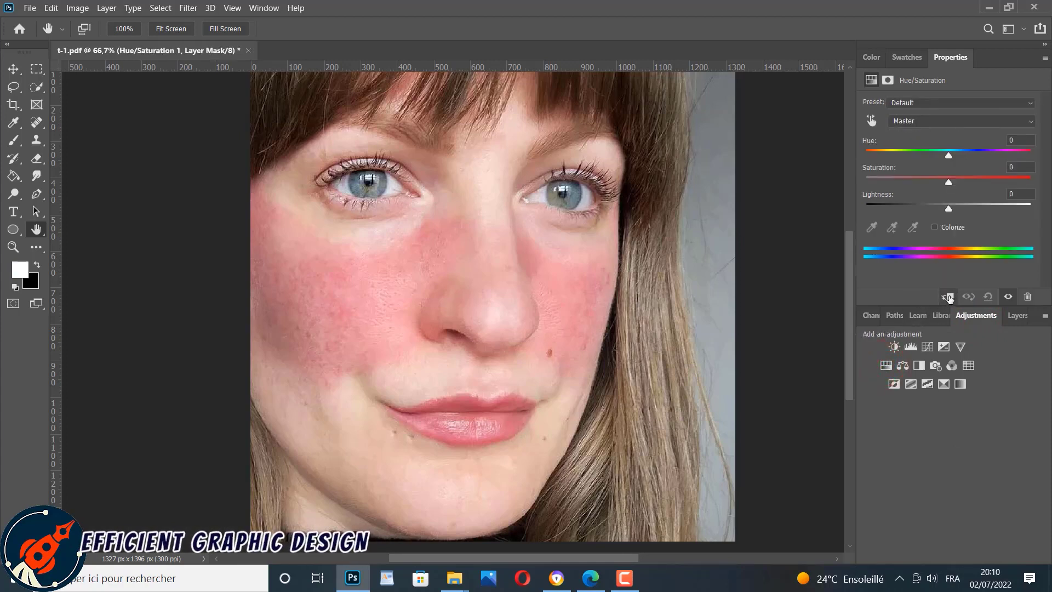
{"action": "left_click", "coordinate": [949, 297]}
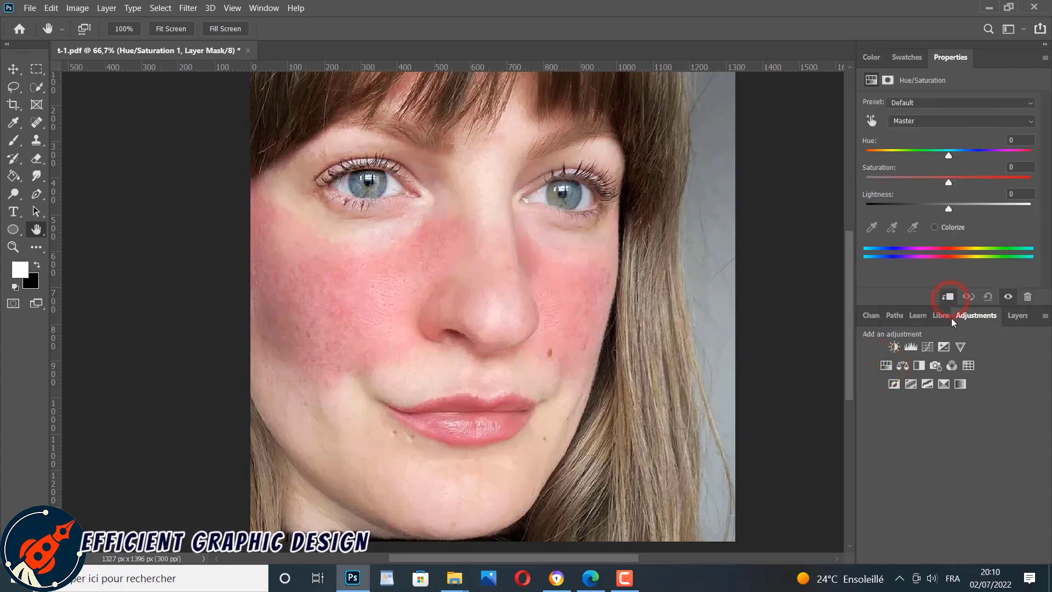
{"action": "left_click", "coordinate": [1016, 317]}
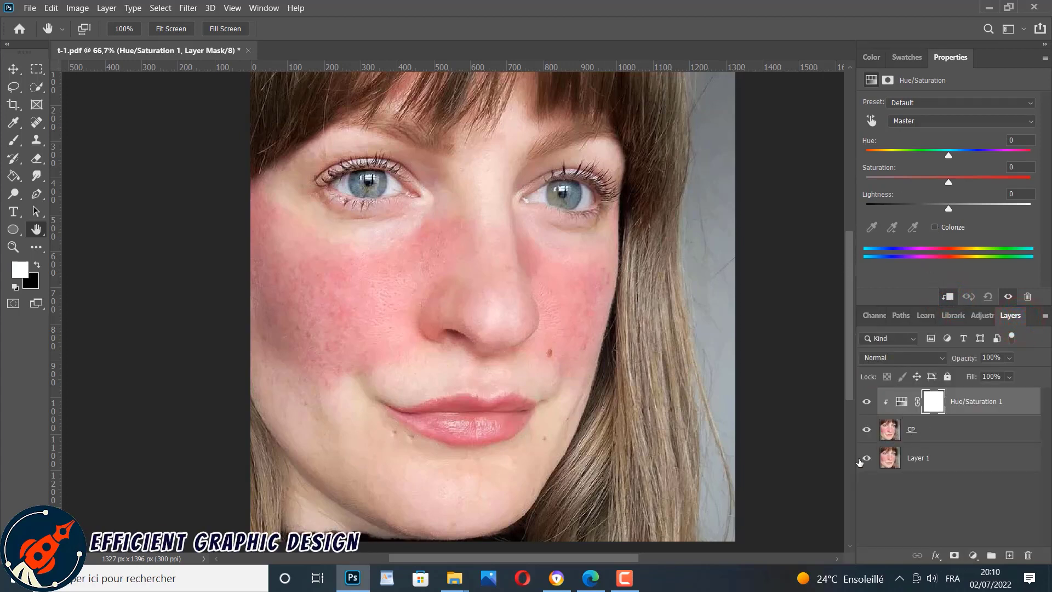
{"action": "left_click", "coordinate": [867, 459]}
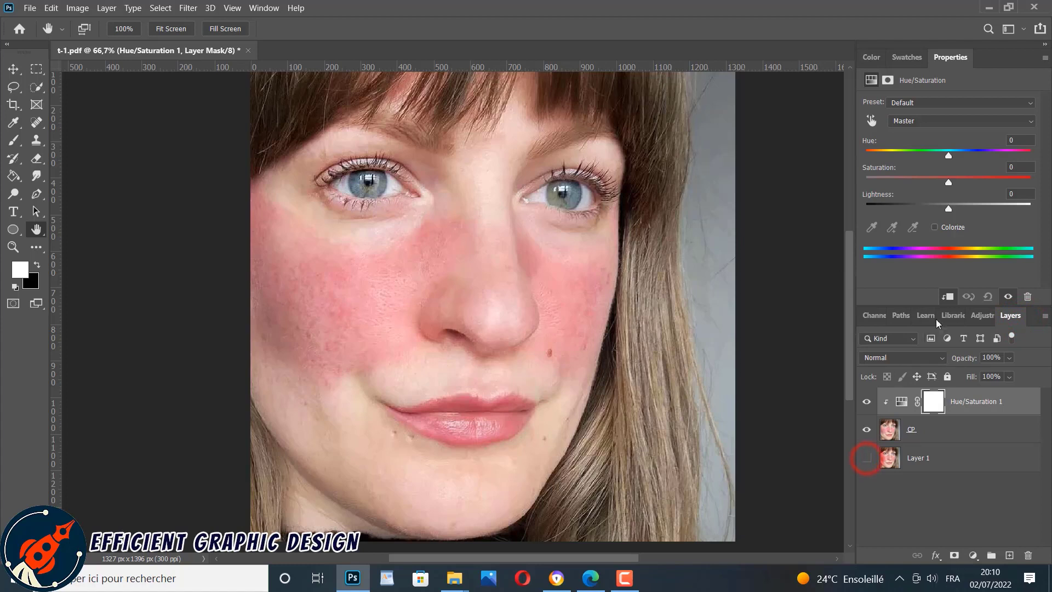
Target the Reds by sampling the red cheek in the image, and exaggerate them with hue -106 and saturation +79
{"action": "left_click", "coordinate": [871, 122]}
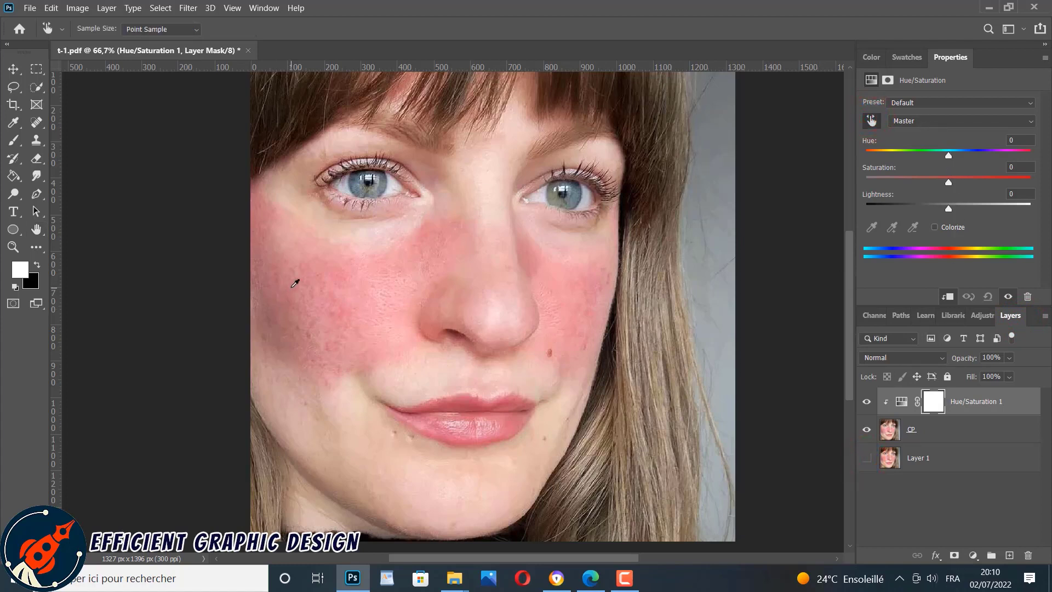
{"action": "left_click", "coordinate": [300, 277]}
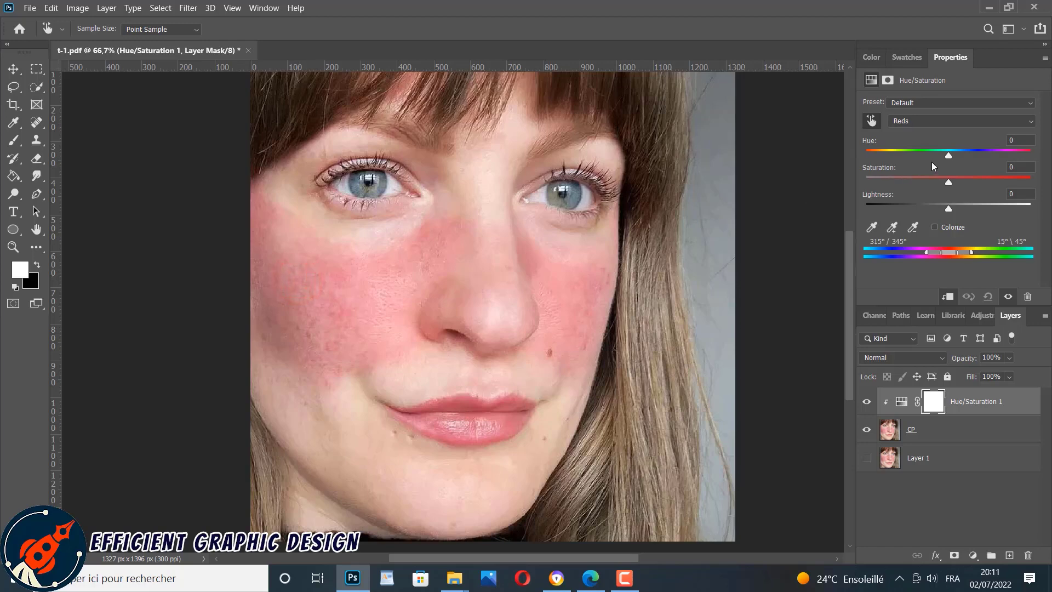
{"action": "left_click_drag", "start_coordinate": [952, 159], "coordinate": [892, 153]}
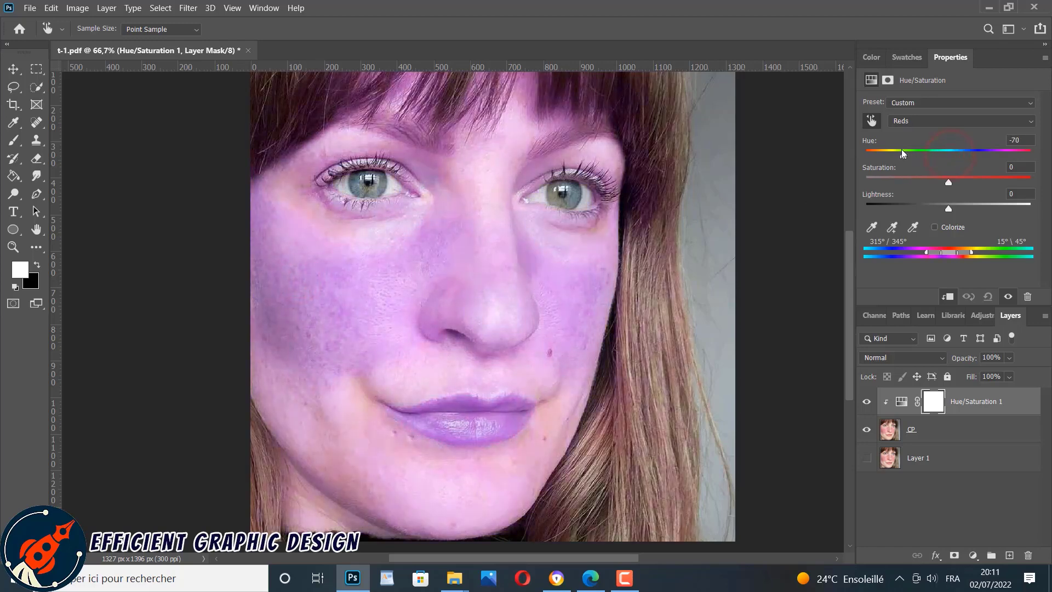
{"action": "left_click_drag", "start_coordinate": [949, 181], "coordinate": [1015, 185]}
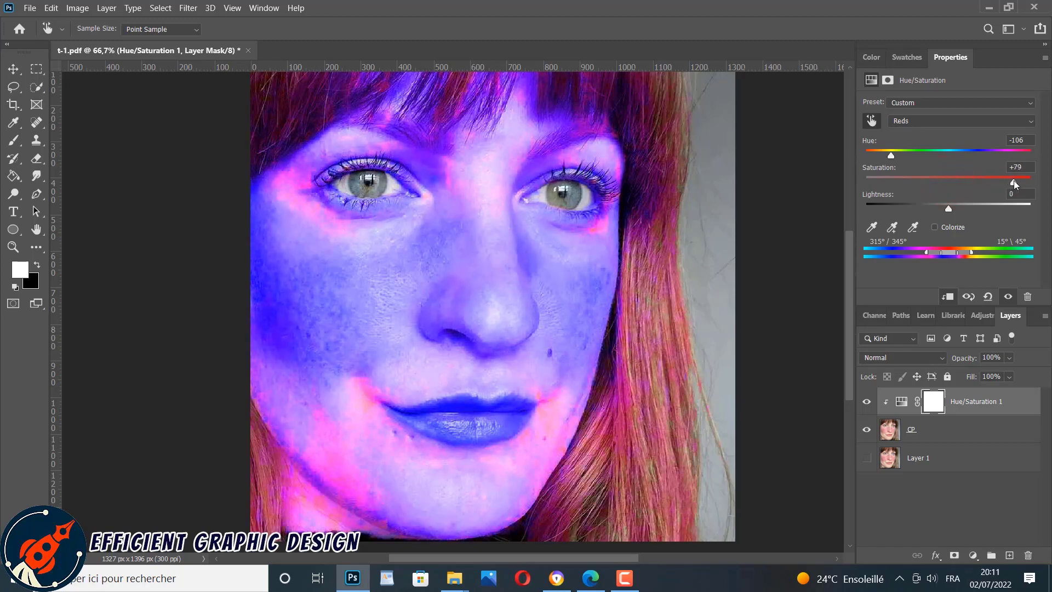
Narrow the adjustment's color range to 317°/323° and 339°\14° to isolate the red skin patches
{"action": "left_click_drag", "start_coordinate": [946, 257], "coordinate": [928, 257]}
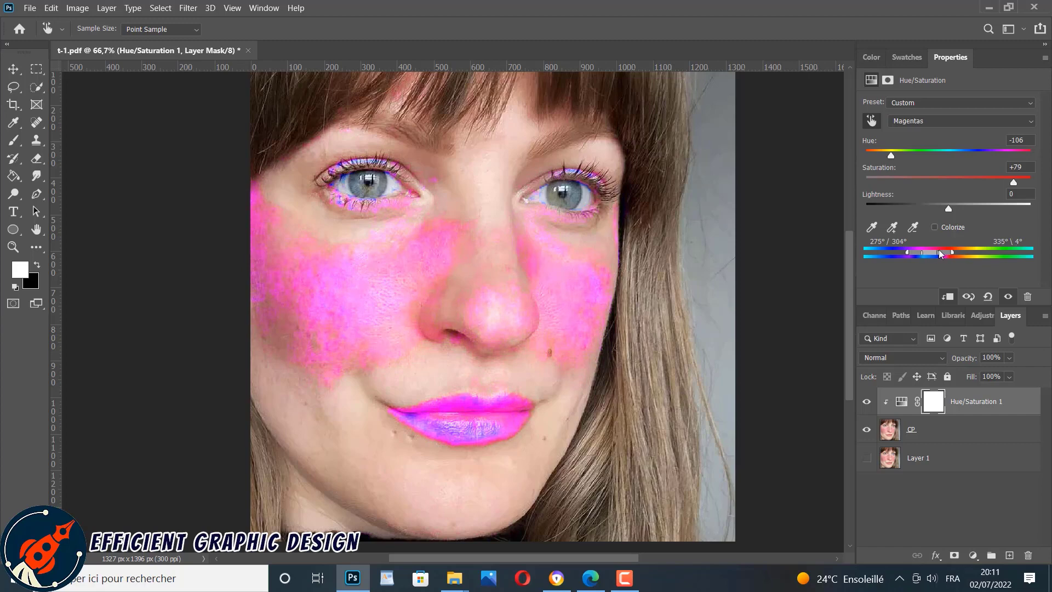
{"action": "left_click_drag", "start_coordinate": [927, 256], "coordinate": [937, 256]}
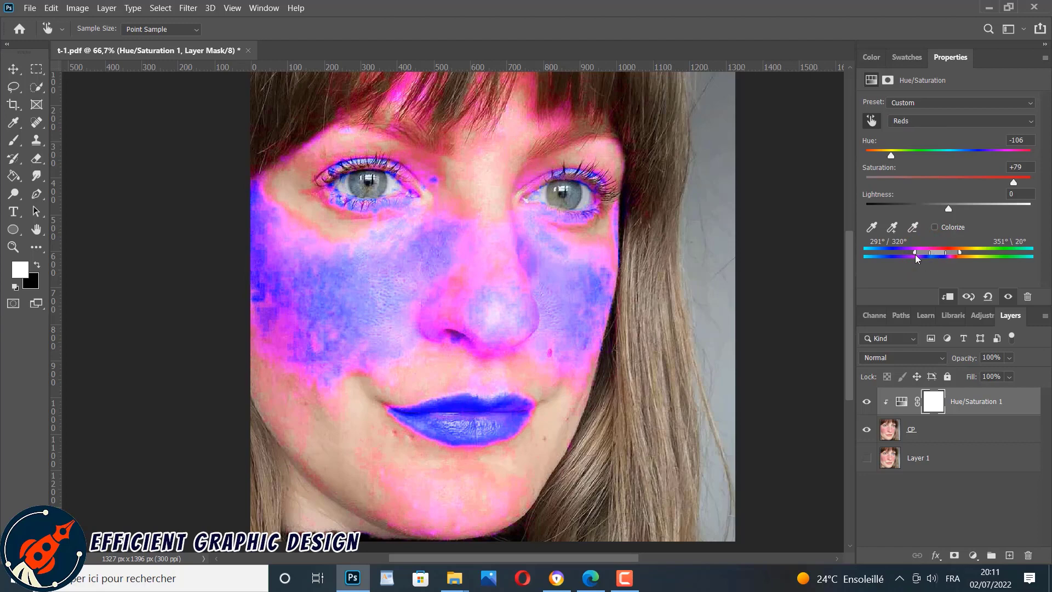
{"action": "left_click_drag", "start_coordinate": [916, 256], "coordinate": [926, 256]}
{"action": "left_click_drag", "start_coordinate": [946, 256], "coordinate": [941, 256]}
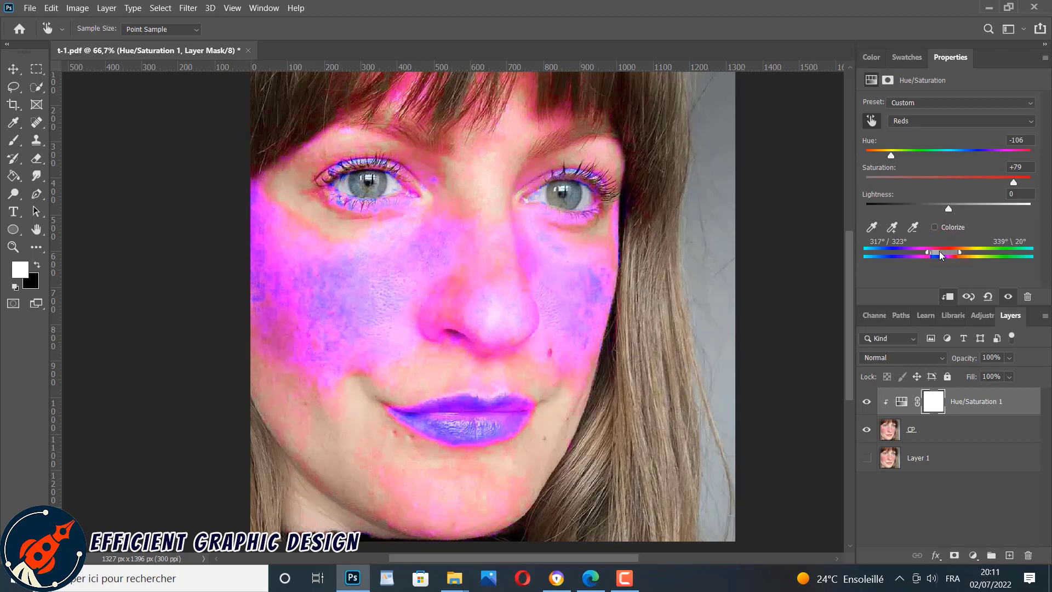
{"action": "left_click_drag", "start_coordinate": [964, 255], "coordinate": [958, 256]}
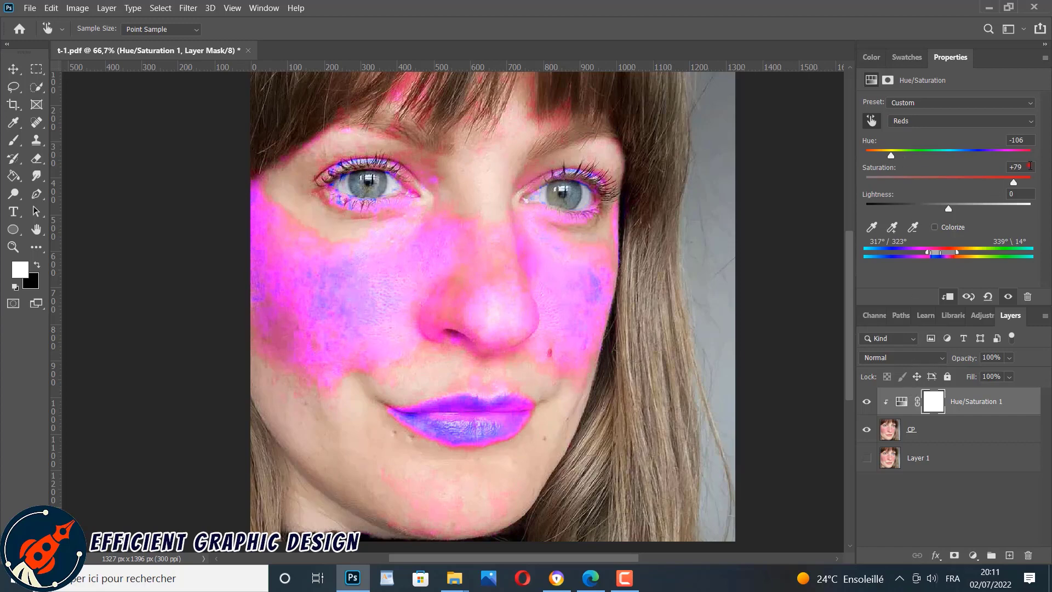
Reset the Reds saturation to 0 and set the hue to +28
{"action": "left_click", "coordinate": [1030, 165]}
{"action": "type", "text": "0"}
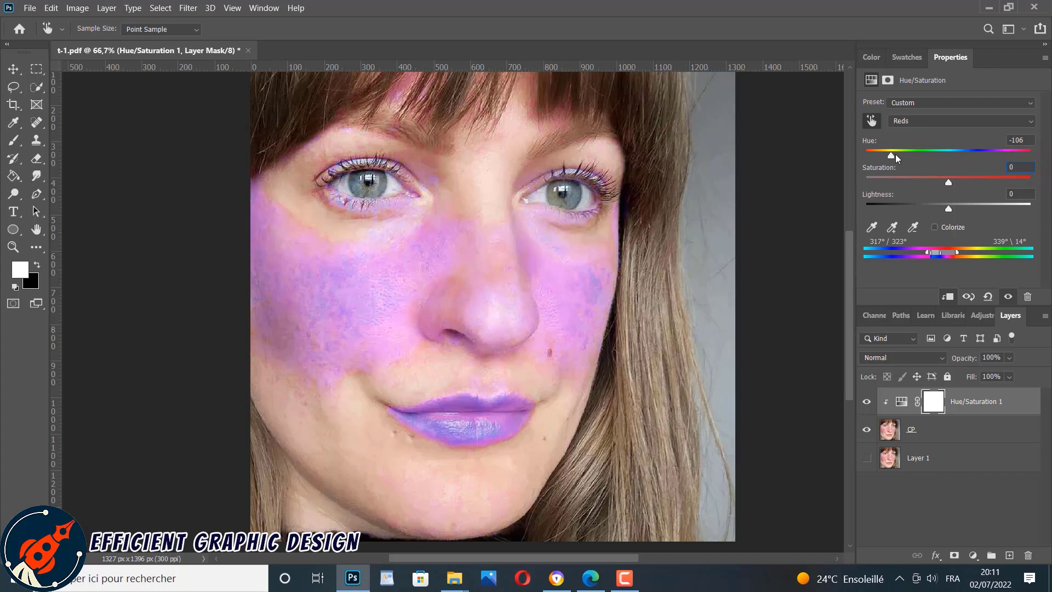
{"action": "left_click_drag", "start_coordinate": [892, 156], "coordinate": [973, 148]}
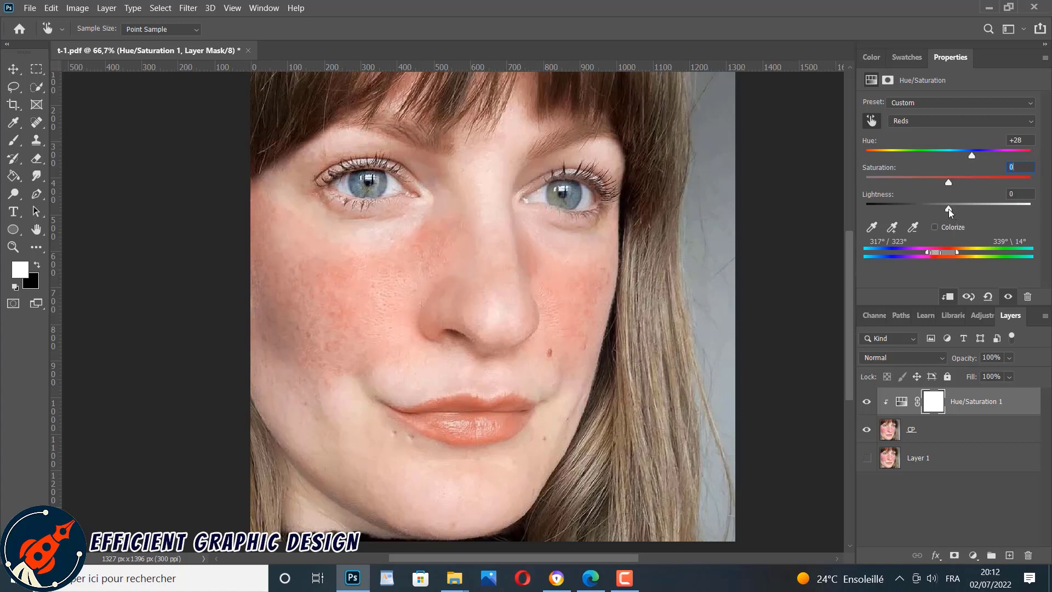
Raise the Reds lightness to +38 and the saturation to +28
{"action": "left_click_drag", "start_coordinate": [949, 209], "coordinate": [959, 209]}
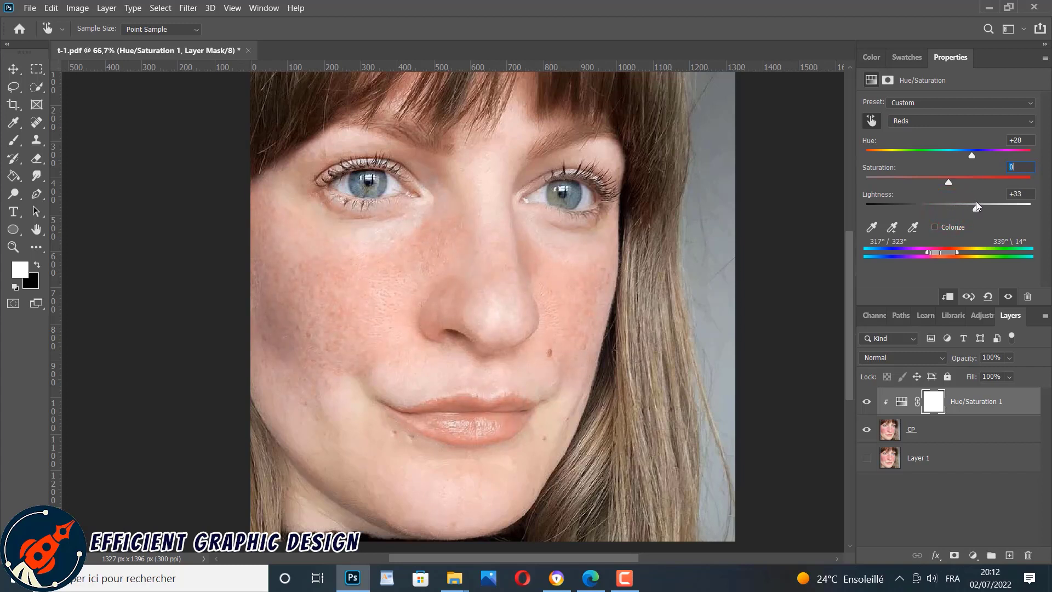
{"action": "left_click_drag", "start_coordinate": [980, 205], "coordinate": [983, 205]}
{"action": "left_click_drag", "start_coordinate": [984, 208], "coordinate": [985, 209]}
{"action": "left_click_drag", "start_coordinate": [948, 183], "coordinate": [963, 181]}
Compare the skin before and after by toggling the Hue/Saturation layer's visibility
{"action": "left_click", "coordinate": [866, 403]}
{"action": "left_click", "coordinate": [867, 402]}
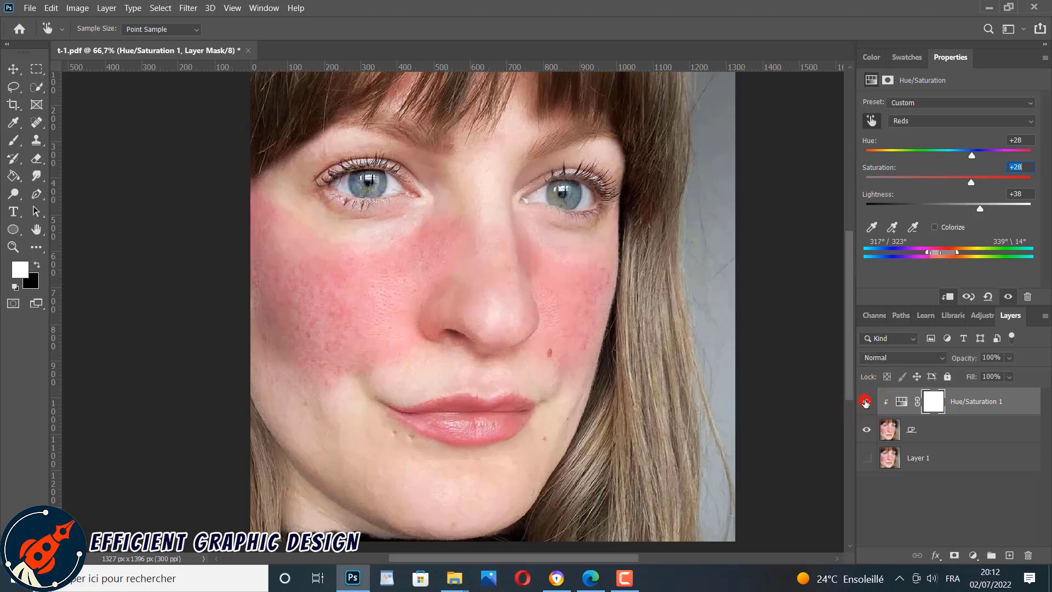
{"action": "left_click", "coordinate": [867, 403]}
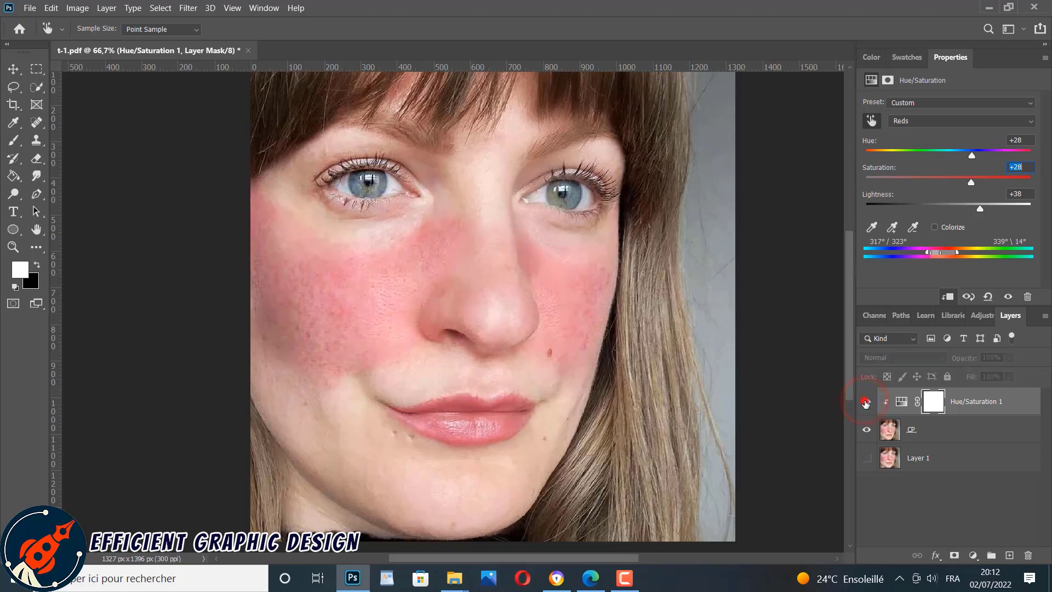
{"action": "left_click", "coordinate": [866, 403]}
{"action": "left_click", "coordinate": [866, 403]}
{"action": "left_click", "coordinate": [866, 403]}
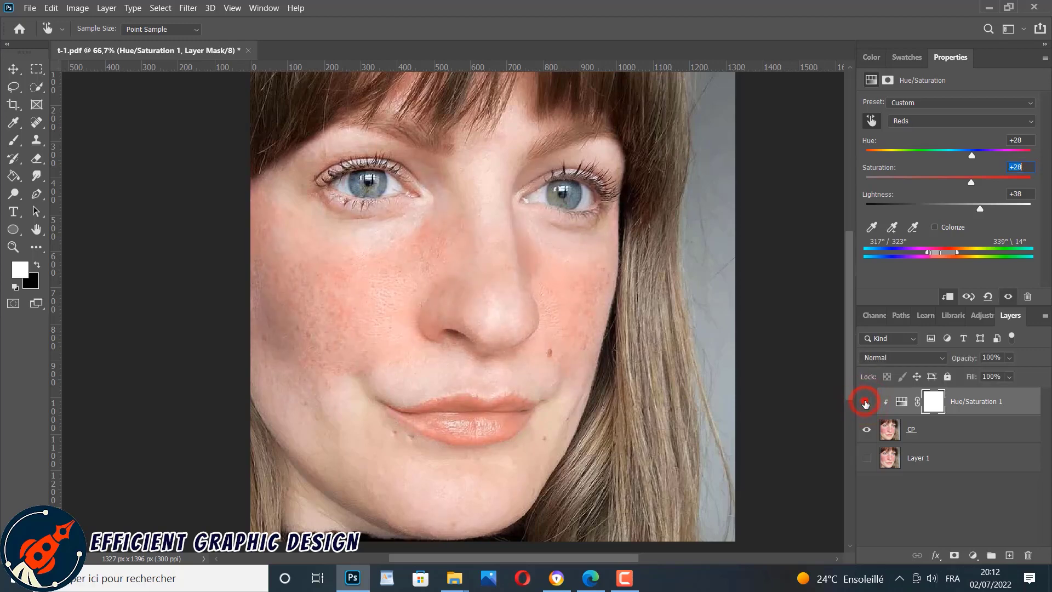
{"action": "left_click", "coordinate": [866, 403]}
{"action": "left_click", "coordinate": [866, 403]}
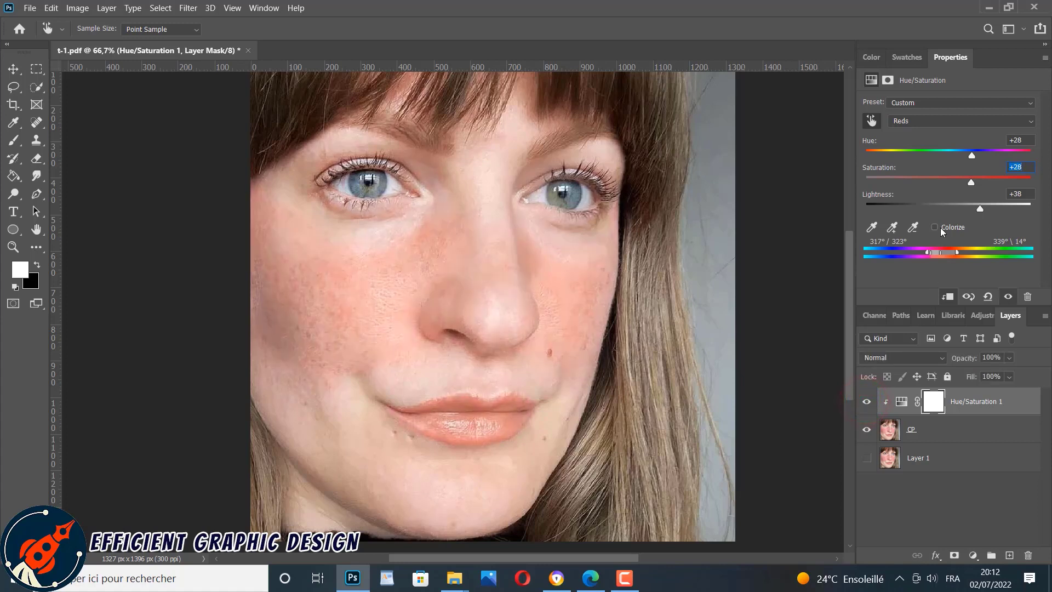
Fine-tune the Reds to hue +33, saturation +24 and lightness +45
{"action": "left_click_drag", "start_coordinate": [979, 207], "coordinate": [973, 207]}
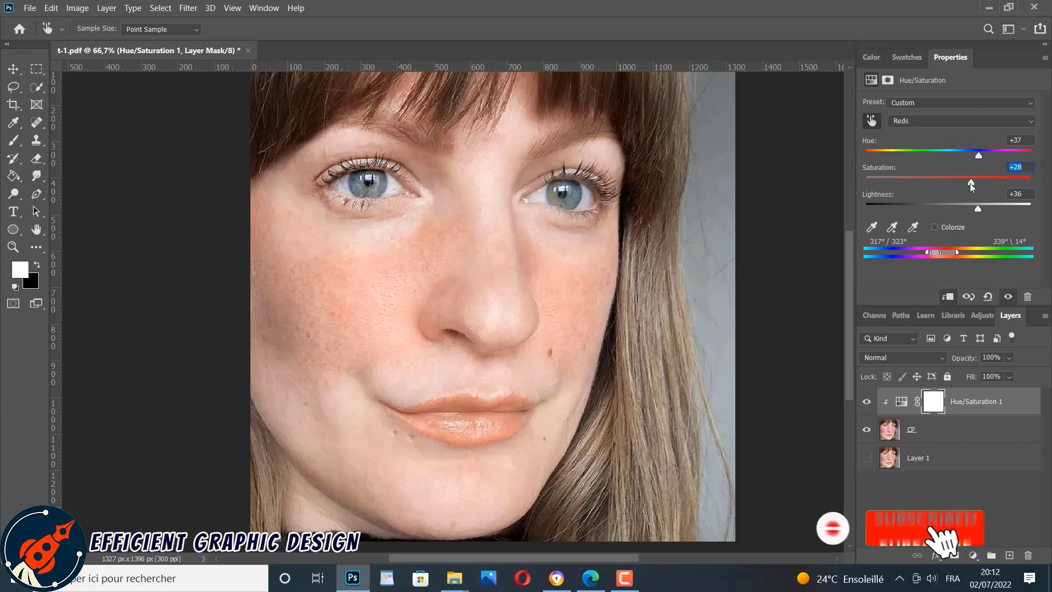
{"action": "left_click_drag", "start_coordinate": [970, 183], "coordinate": [977, 158]}
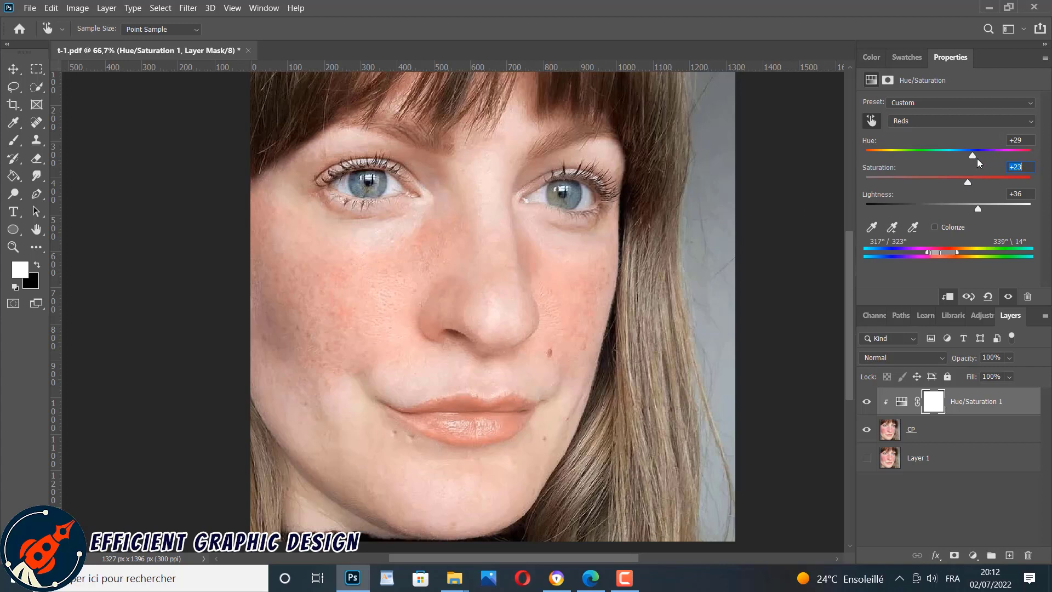
{"action": "left_click_drag", "start_coordinate": [968, 181], "coordinate": [976, 159]}
{"action": "left_click_drag", "start_coordinate": [979, 212], "coordinate": [984, 211]}
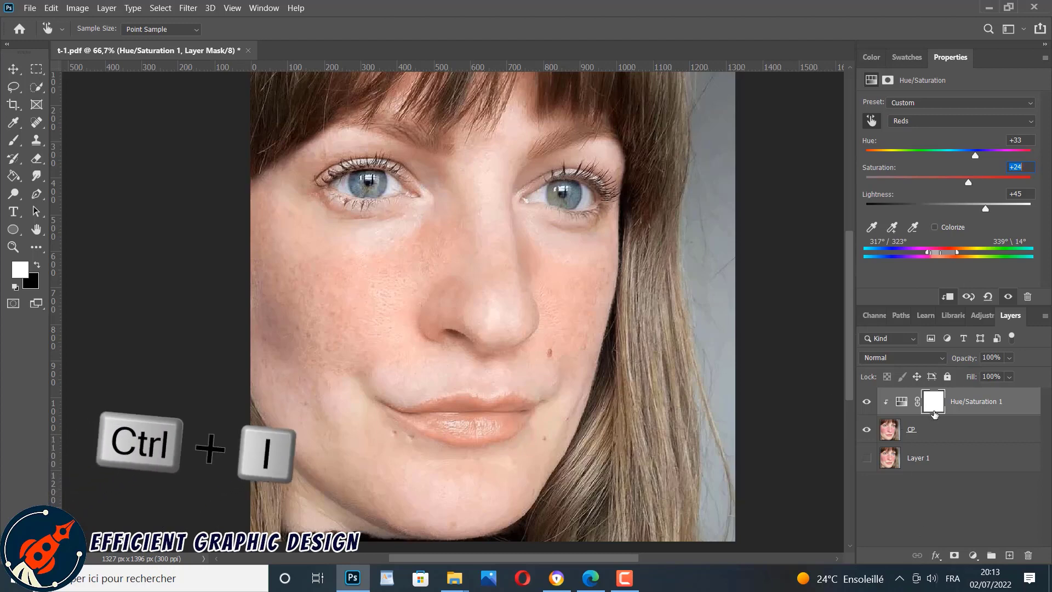
Invert the Hue/Saturation layer mask to black and set the 199 px Soft Round brush to 14% hardness
{"action": "left_click", "coordinate": [935, 414]}
{"action": "key", "text": "ctrl+i"}
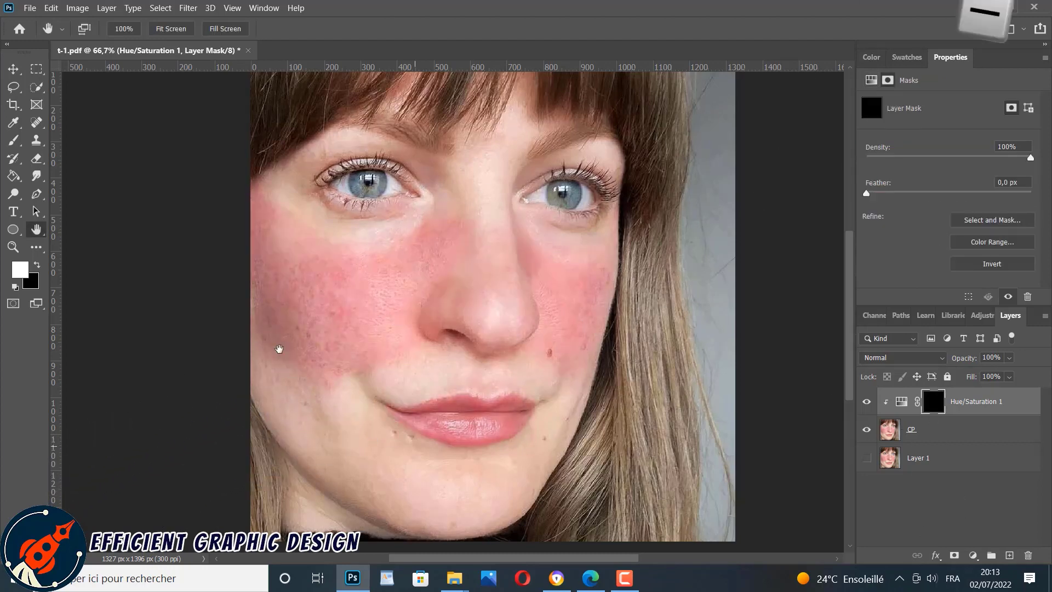
{"action": "left_click", "coordinate": [17, 143]}
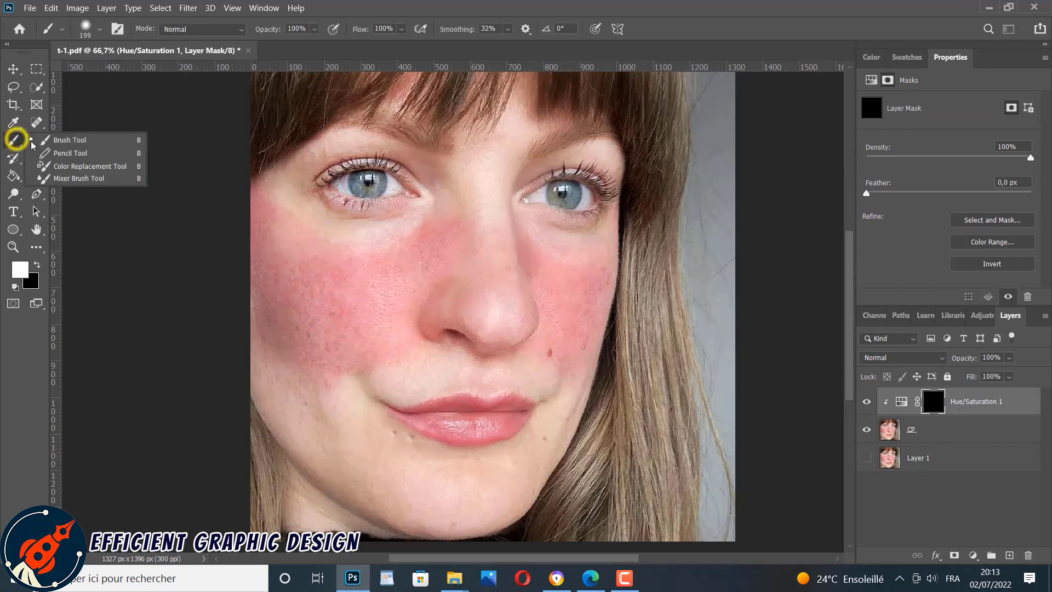
{"action": "left_click", "coordinate": [60, 141]}
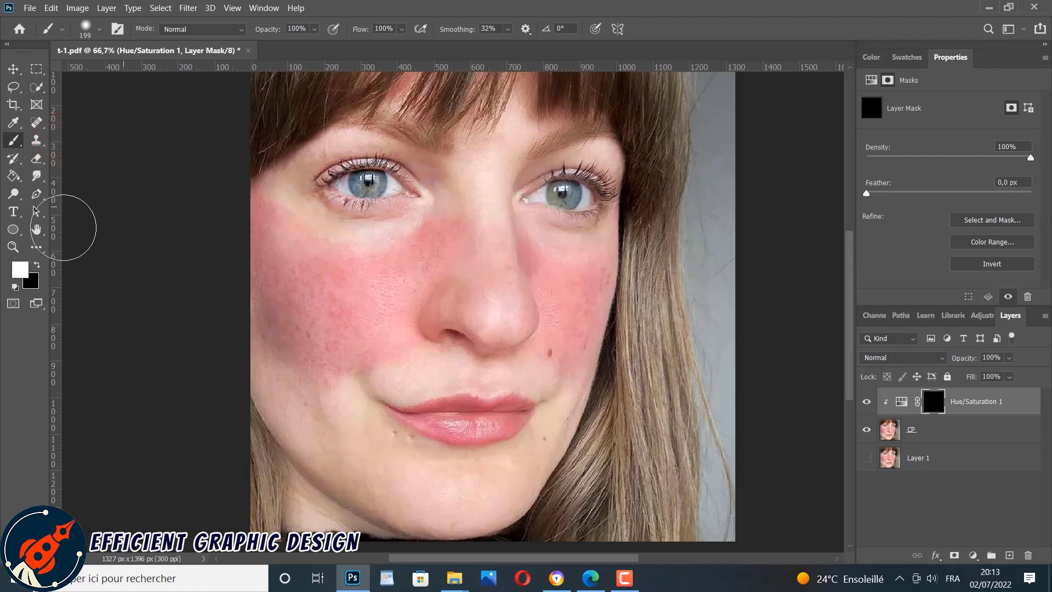
{"action": "left_click", "coordinate": [98, 31]}
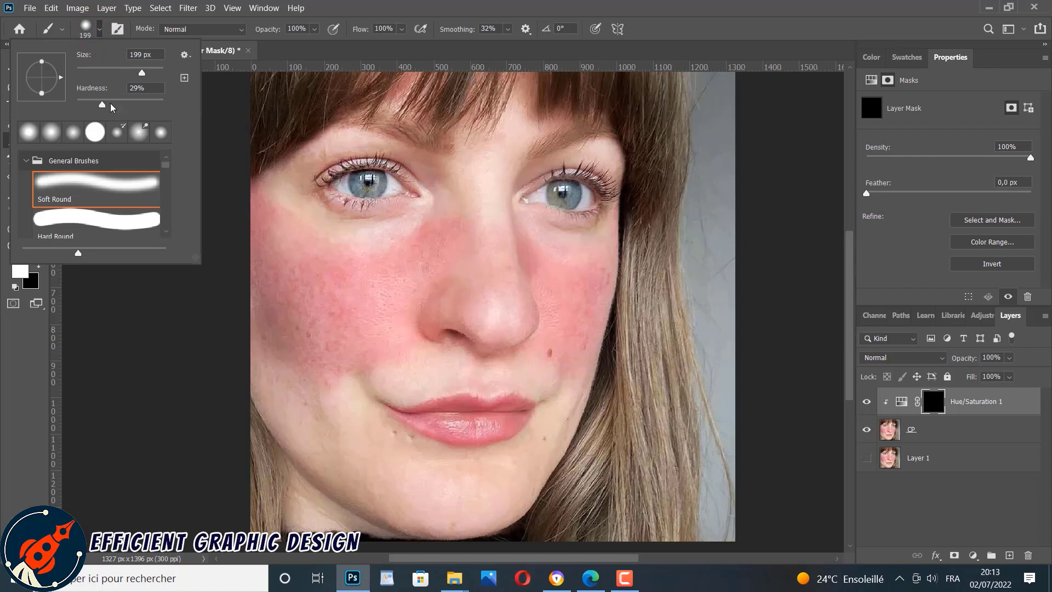
{"action": "left_click_drag", "start_coordinate": [102, 106], "coordinate": [89, 106]}
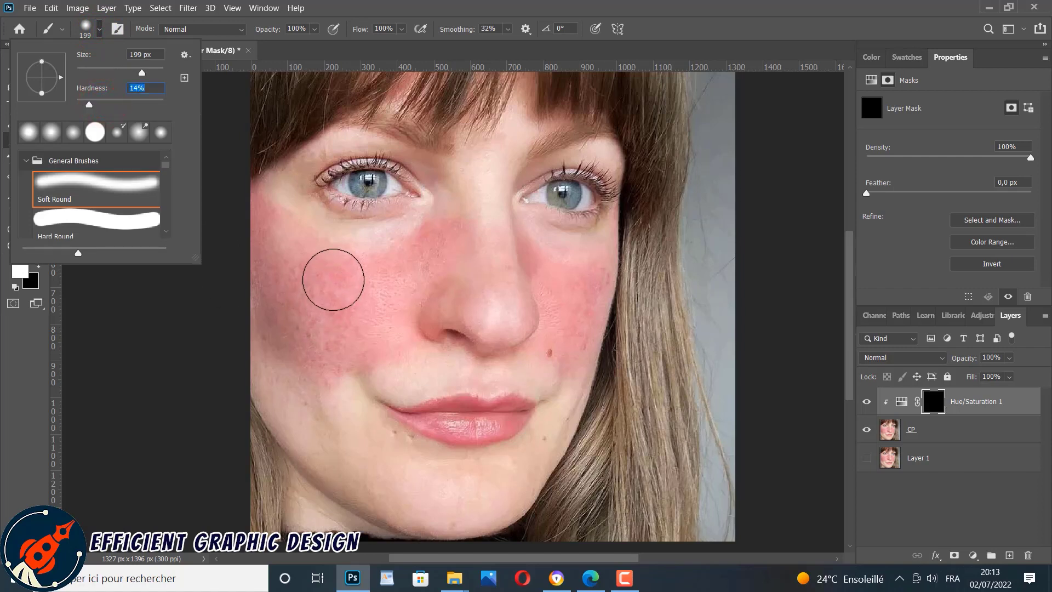
Paint white on the Hue/Saturation mask over both cheeks and the nose to reveal the correction, leaving out the lips
{"action": "left_click", "coordinate": [253, 205]}
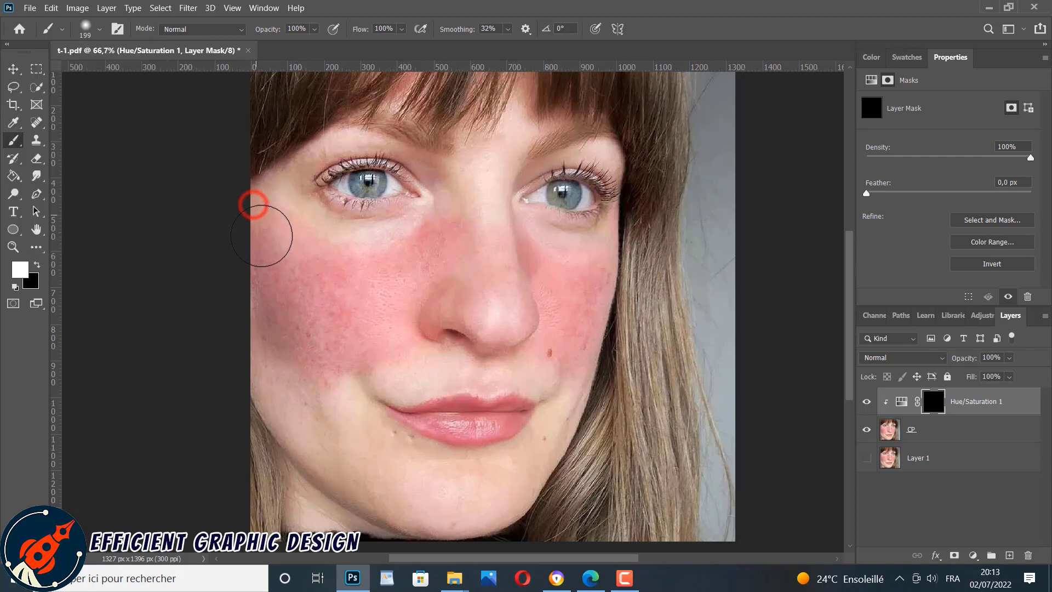
{"action": "mouse_move", "coordinate": [271, 231]}
{"action": "left_mouse_down"}
{"action": "mouse_move", "coordinate": [284, 260]}
{"action": "mouse_move", "coordinate": [261, 309]}
{"action": "mouse_move", "coordinate": [284, 358]}
{"action": "mouse_move", "coordinate": [315, 373]}
{"action": "mouse_move", "coordinate": [328, 358]}
{"action": "mouse_move", "coordinate": [330, 280]}
{"action": "mouse_move", "coordinate": [366, 279]}
{"action": "mouse_move", "coordinate": [278, 234]}
{"action": "mouse_move", "coordinate": [348, 278]}
{"action": "mouse_move", "coordinate": [438, 255]}
{"action": "mouse_move", "coordinate": [418, 251]}
{"action": "mouse_move", "coordinate": [473, 218]}
{"action": "mouse_move", "coordinate": [468, 245]}
{"action": "mouse_move", "coordinate": [342, 335]}
{"action": "mouse_move", "coordinate": [339, 370]}
{"action": "mouse_move", "coordinate": [309, 385]}
{"action": "mouse_move", "coordinate": [438, 309]}
{"action": "left_mouse_up"}
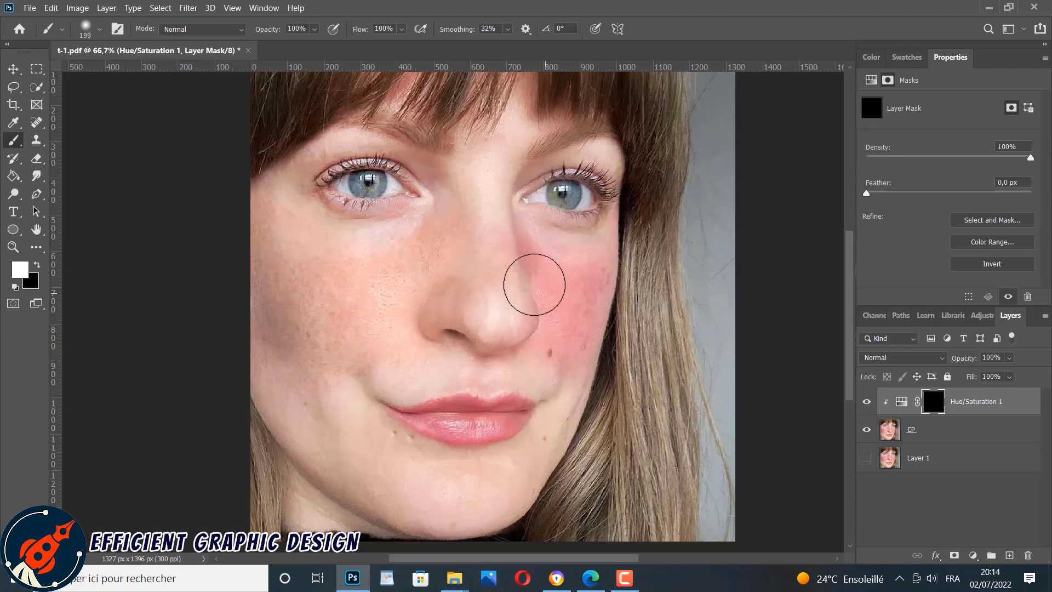
{"action": "mouse_move", "coordinate": [570, 286]}
{"action": "left_mouse_down"}
{"action": "mouse_move", "coordinate": [616, 290]}
{"action": "mouse_move", "coordinate": [646, 220]}
{"action": "mouse_move", "coordinate": [652, 258]}
{"action": "mouse_move", "coordinate": [593, 348]}
{"action": "left_mouse_up"}
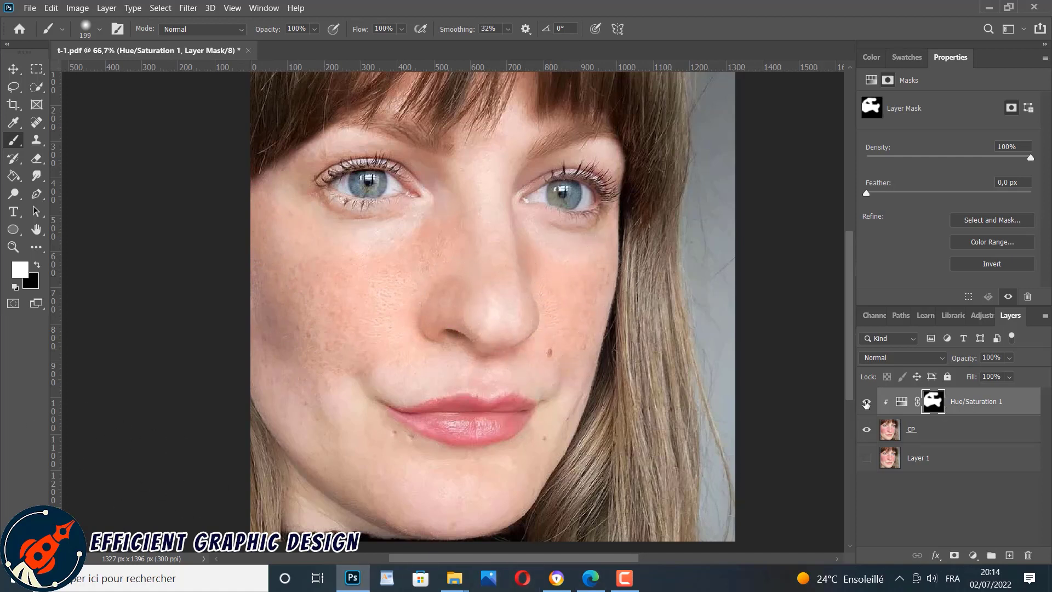
Compare the masked skin correction with the original redness by toggling the Hue/Saturation layer's visibility
{"action": "left_click", "coordinate": [866, 402]}
{"action": "left_click", "coordinate": [866, 402]}
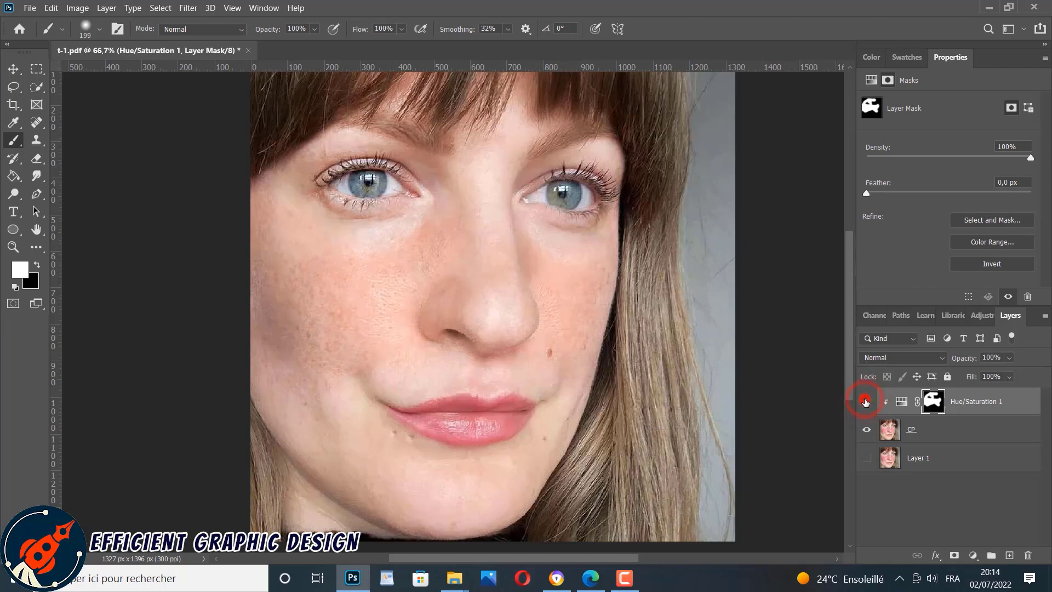
{"action": "left_click", "coordinate": [866, 401]}
{"action": "left_click", "coordinate": [866, 402]}
{"action": "left_click", "coordinate": [866, 402]}
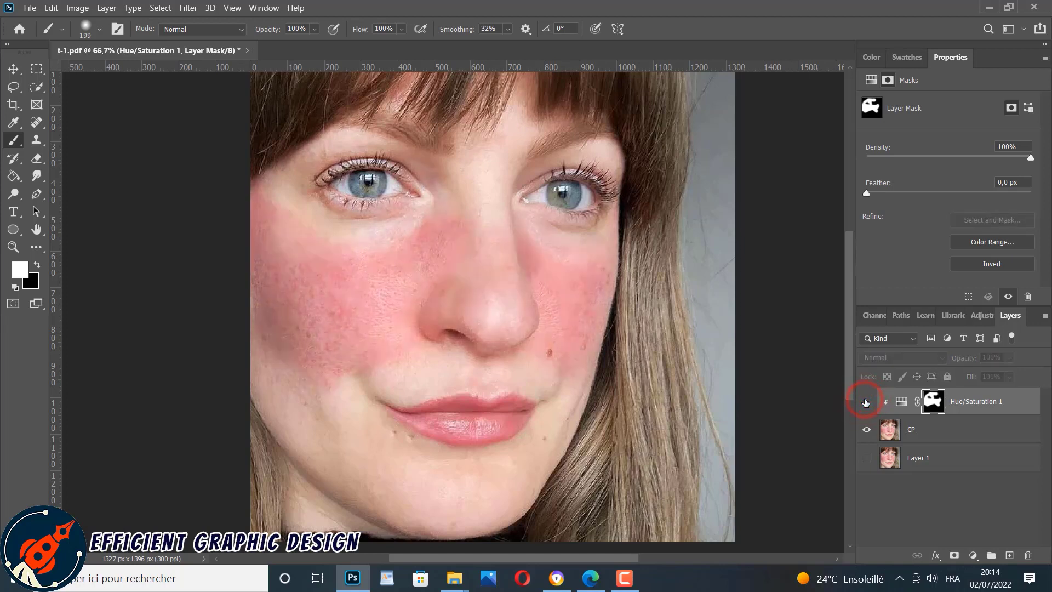
{"action": "left_click", "coordinate": [866, 402]}
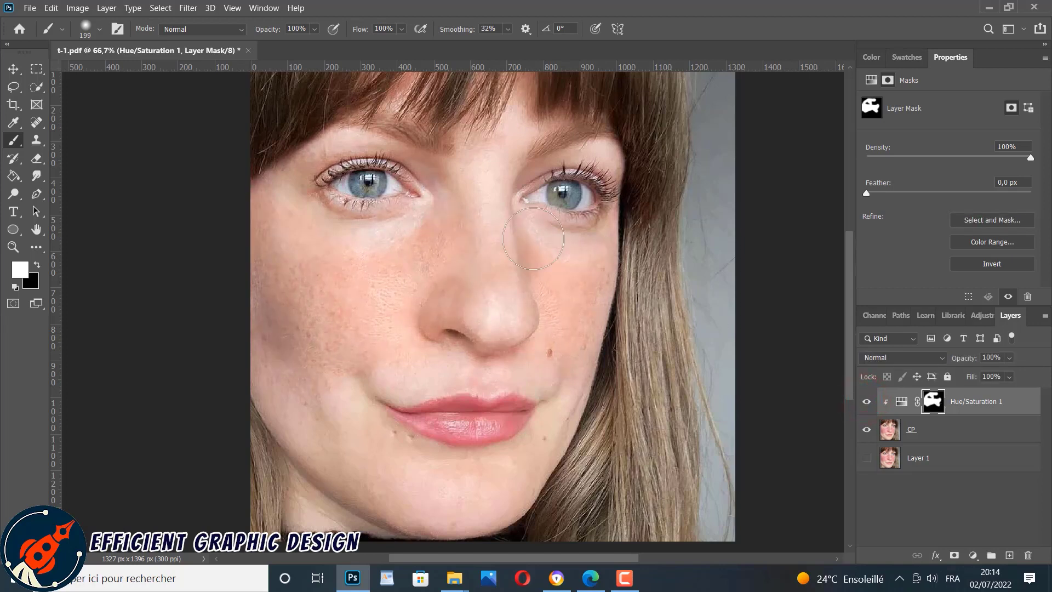
Paint black on the Hue/Saturation mask over both eyes to exclude them from the correction
{"action": "left_click", "coordinate": [37, 265]}
{"action": "mouse_move", "coordinate": [332, 177]}
{"action": "left_mouse_down"}
{"action": "mouse_move", "coordinate": [431, 179]}
{"action": "mouse_move", "coordinate": [317, 167]}
{"action": "mouse_move", "coordinate": [404, 184]}
{"action": "left_mouse_up"}
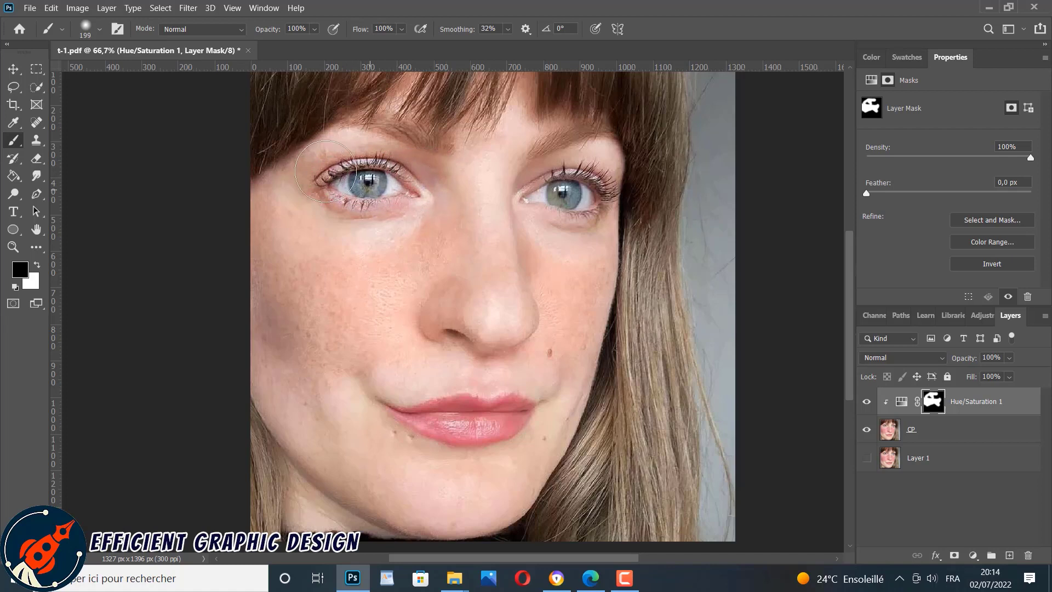
{"action": "mouse_move", "coordinate": [529, 186]}
{"action": "left_mouse_down"}
{"action": "mouse_move", "coordinate": [614, 191]}
{"action": "mouse_move", "coordinate": [552, 197]}
{"action": "mouse_move", "coordinate": [532, 181]}
{"action": "mouse_move", "coordinate": [592, 180]}
{"action": "mouse_move", "coordinate": [511, 173]}
{"action": "mouse_move", "coordinate": [557, 197]}
{"action": "mouse_move", "coordinate": [574, 184]}
{"action": "mouse_move", "coordinate": [531, 174]}
{"action": "mouse_move", "coordinate": [562, 187]}
{"action": "left_mouse_up"}
Toggle the Hue/Saturation layer's visibility to check the face with the eyes masked out
{"action": "left_click", "coordinate": [867, 402]}
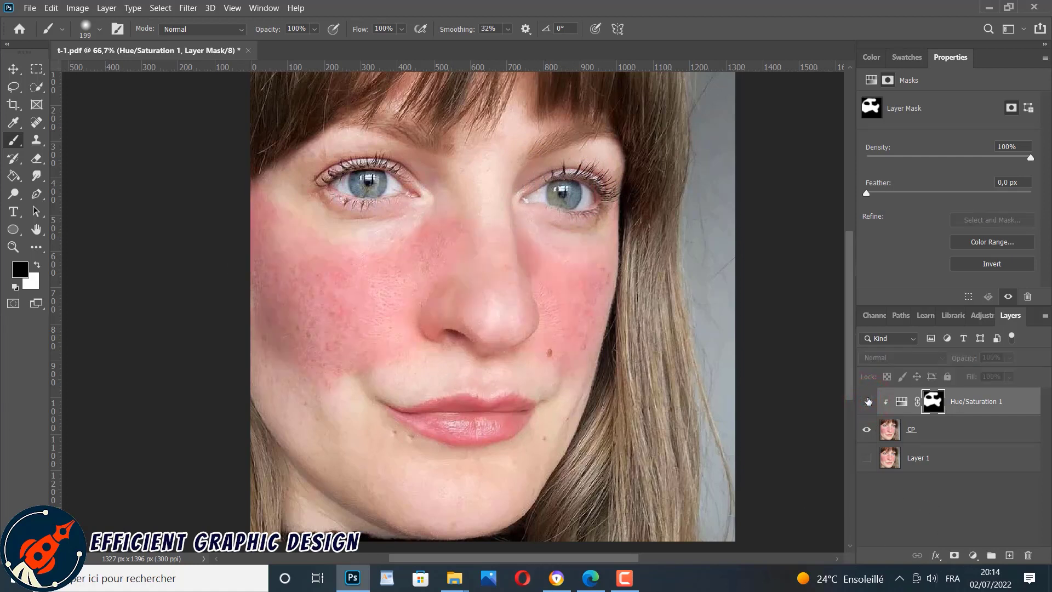
{"action": "left_click", "coordinate": [868, 401]}
{"action": "left_click", "coordinate": [868, 401]}
{"action": "left_click", "coordinate": [867, 400]}
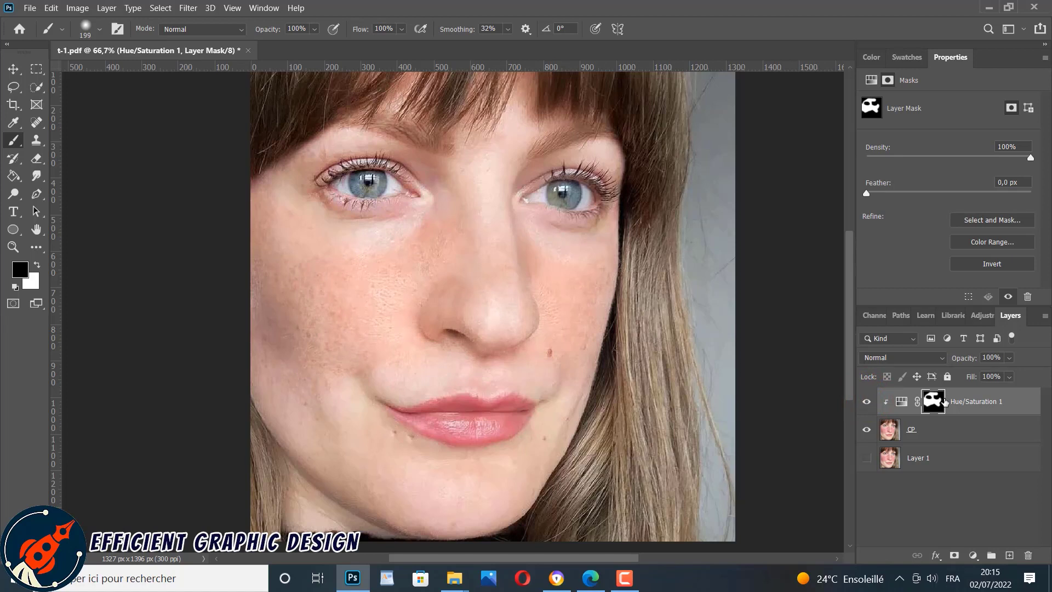
Reopen the Hue/Saturation adjustment and set the Master saturation to -5 and lightness to +17
{"action": "left_click", "coordinate": [901, 403]}
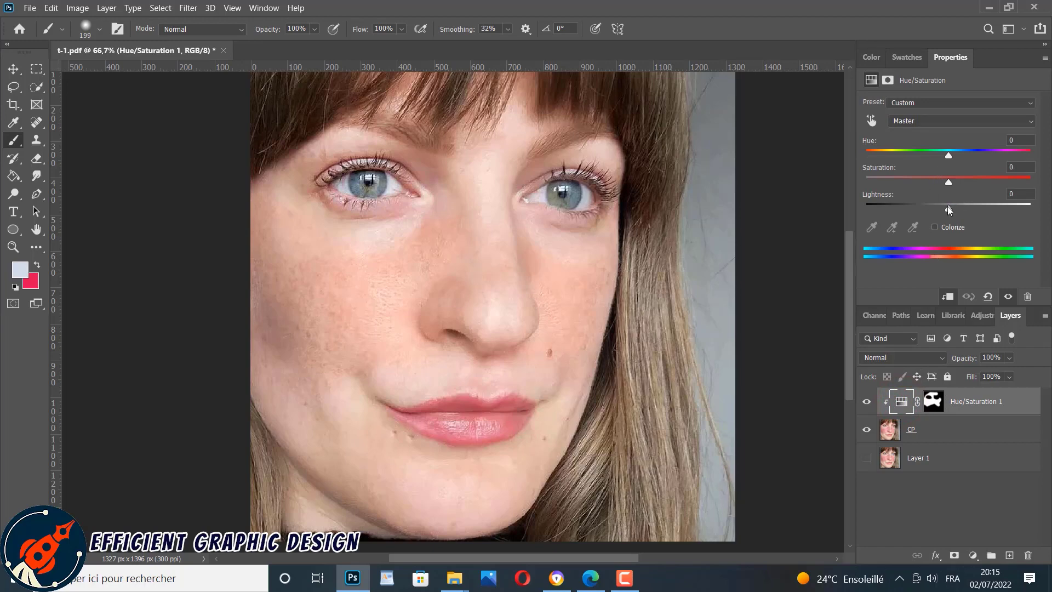
{"action": "left_click_drag", "start_coordinate": [949, 210], "coordinate": [944, 183]}
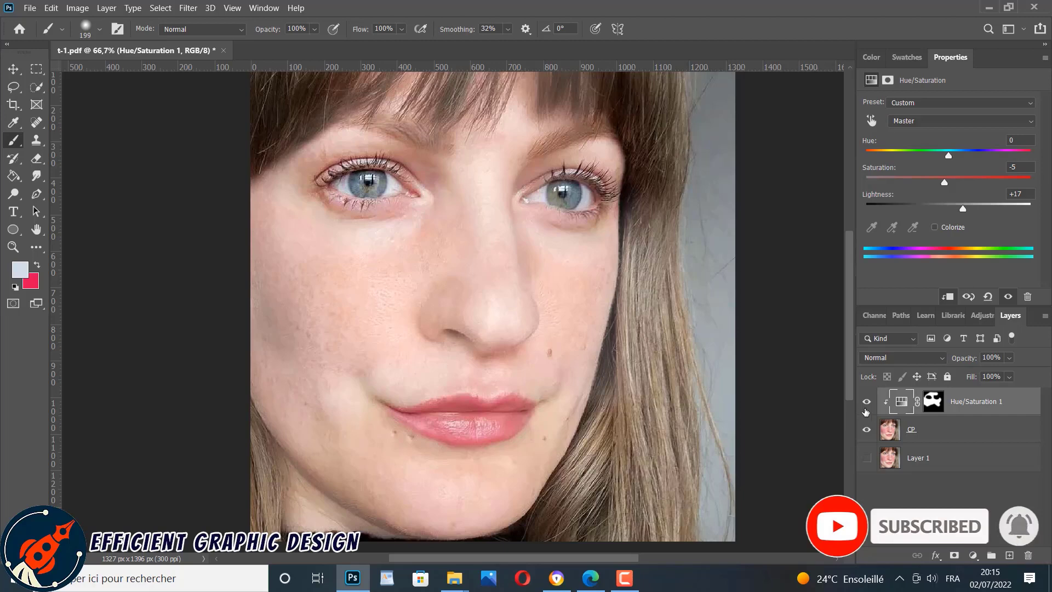
Compare the cheeks and nose with and without the new Master values by repeatedly toggling the Hue/Saturation layer's visibility
{"action": "left_click", "coordinate": [866, 403]}
{"action": "left_click", "coordinate": [866, 403]}
{"action": "left_click", "coordinate": [866, 404]}
{"action": "left_click", "coordinate": [866, 404]}
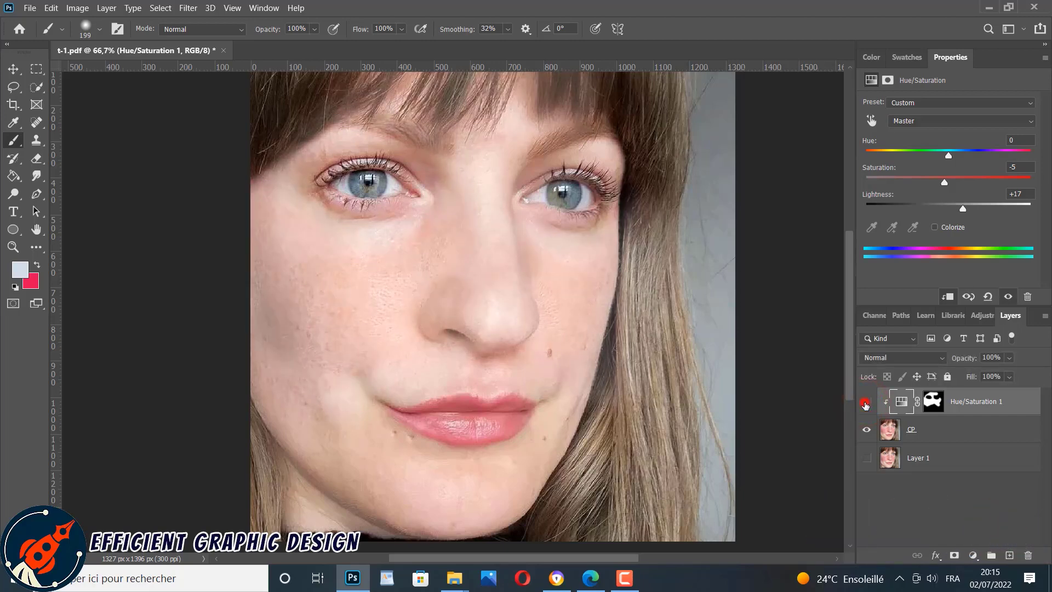
{"action": "left_click", "coordinate": [866, 403]}
{"action": "left_click", "coordinate": [866, 403]}
{"action": "left_click", "coordinate": [866, 404]}
{"action": "left_click", "coordinate": [866, 403]}
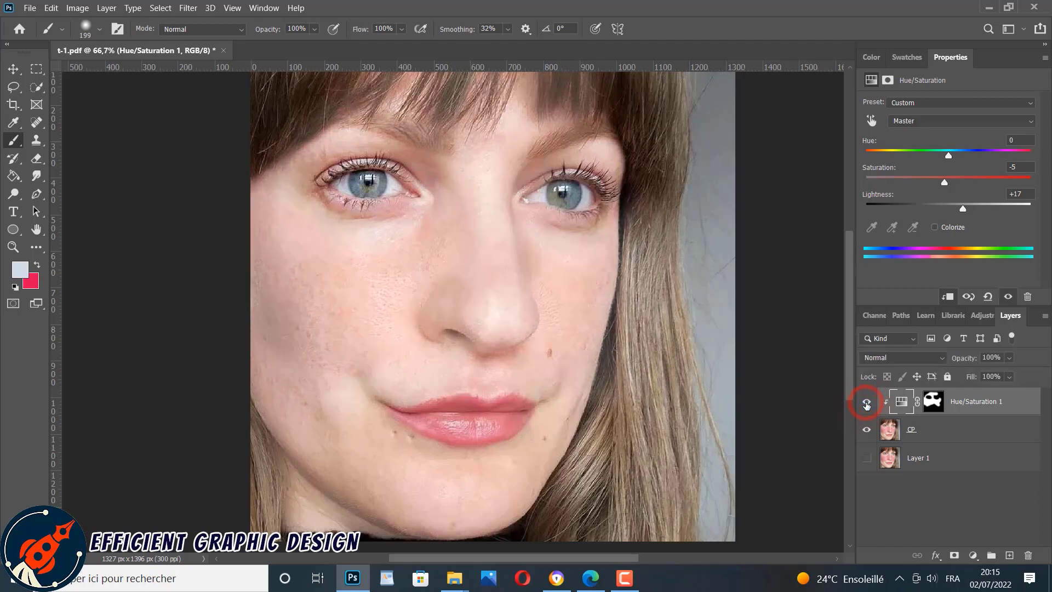
{"action": "left_click", "coordinate": [866, 404]}
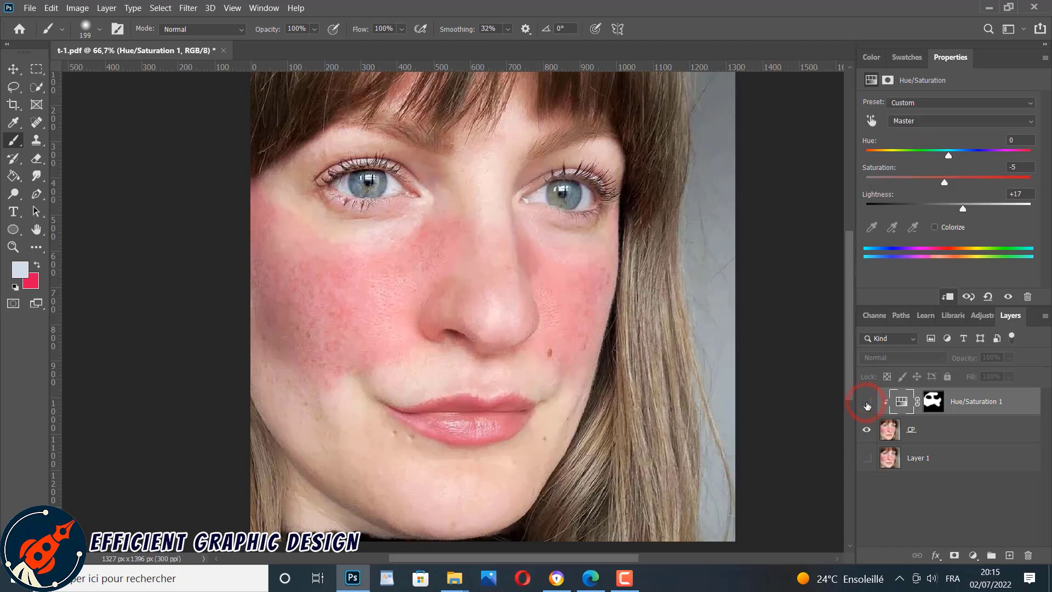
{"action": "left_click", "coordinate": [867, 405]}
{"action": "left_click", "coordinate": [867, 403]}
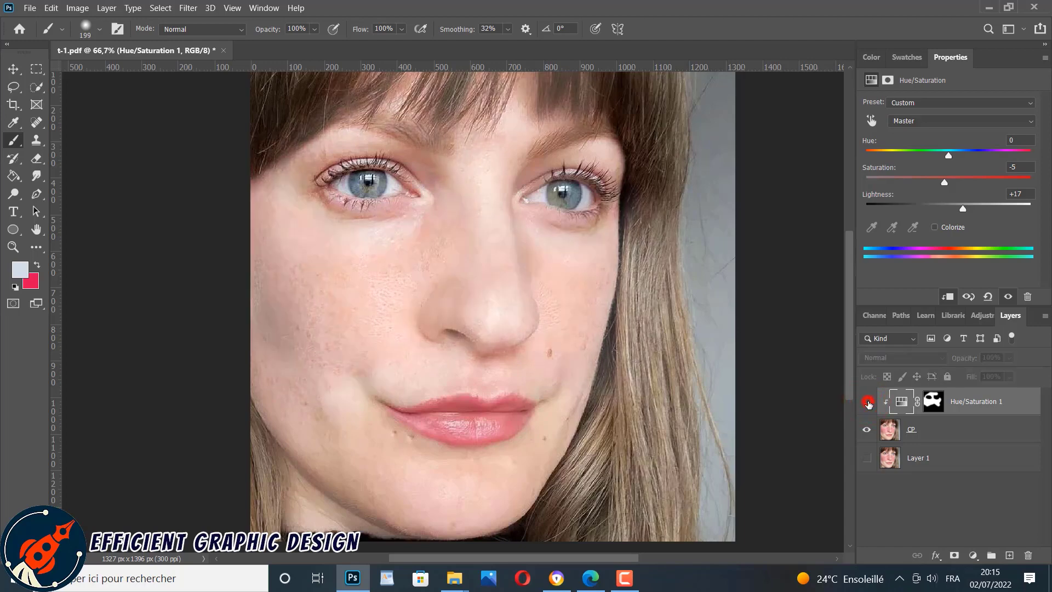
{"action": "left_click", "coordinate": [867, 404]}
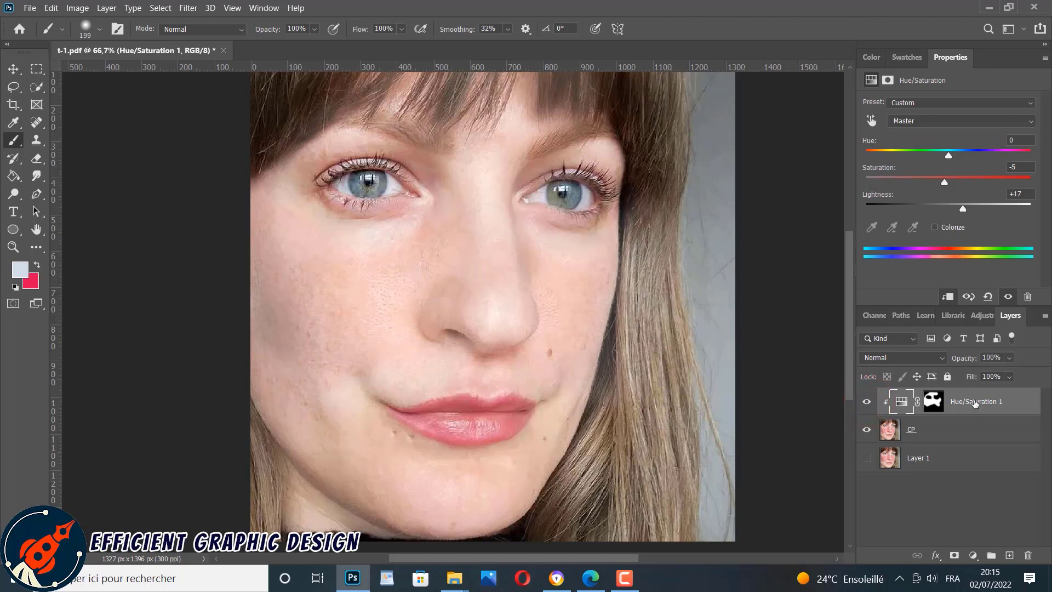
Set the Hue/Saturation Master saturation to +16 and lightness to +18, keeping the hue at 0
{"action": "left_click_drag", "start_coordinate": [966, 213], "coordinate": [958, 214]}
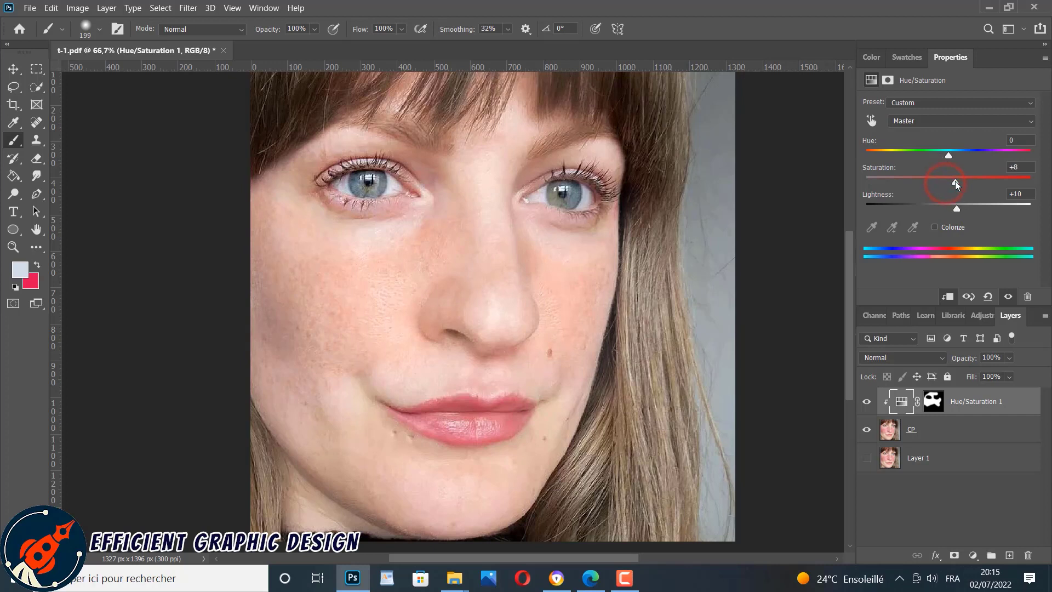
{"action": "left_click_drag", "start_coordinate": [956, 181], "coordinate": [959, 181]}
{"action": "left_click_drag", "start_coordinate": [957, 209], "coordinate": [963, 210]}
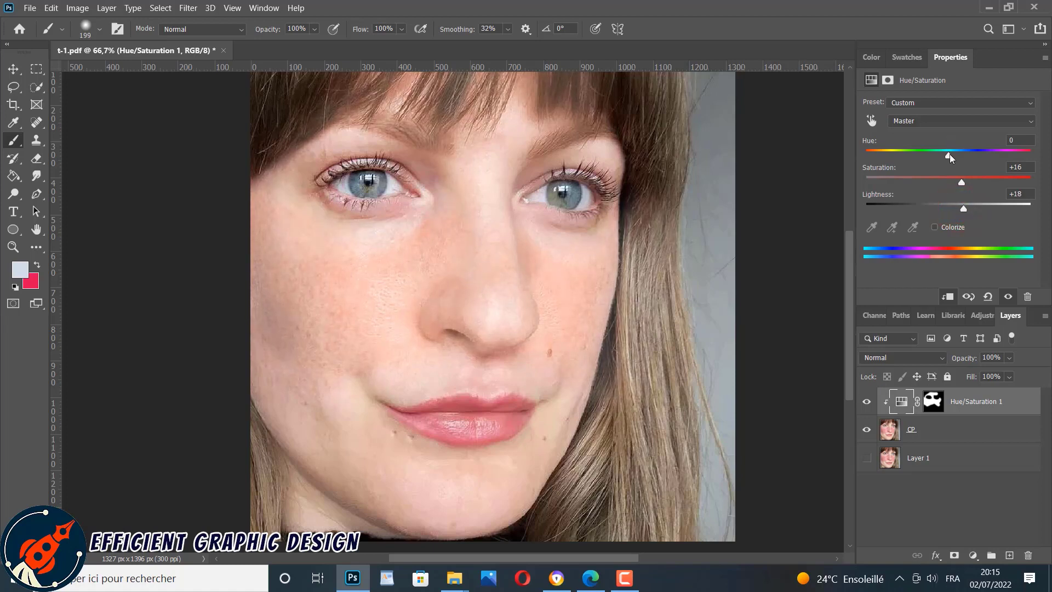
{"action": "left_click_drag", "start_coordinate": [951, 158], "coordinate": [954, 158]}
{"action": "left_click_drag", "start_coordinate": [950, 158], "coordinate": [949, 158]}
Check the readjusted skin tone against the red original by toggling the Hue/Saturation layer's visibility
{"action": "left_click", "coordinate": [866, 401]}
{"action": "left_click", "coordinate": [868, 402]}
{"action": "left_click", "coordinate": [867, 403]}
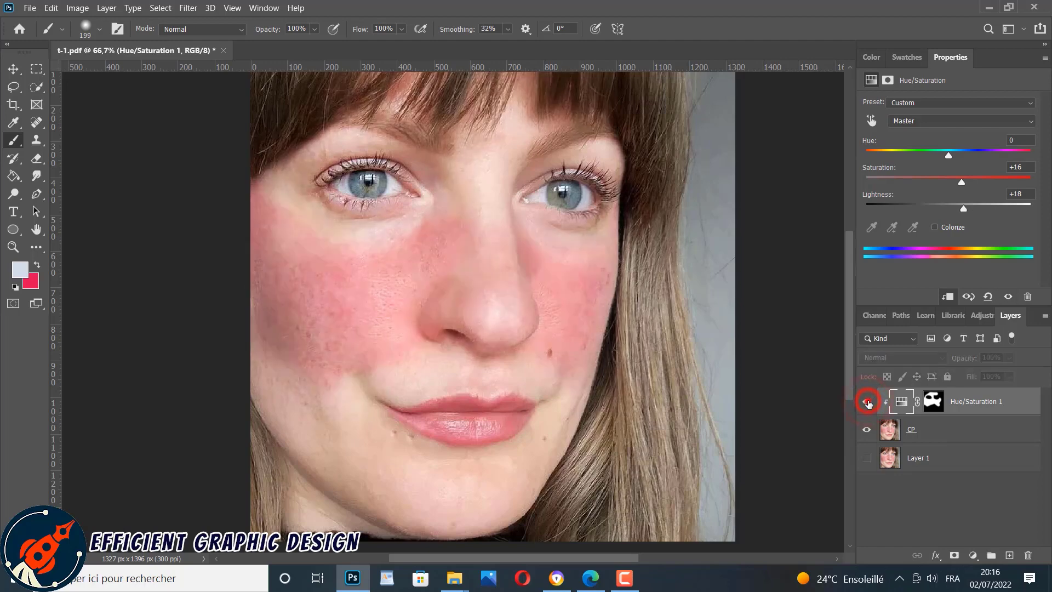
{"action": "left_click", "coordinate": [867, 402]}
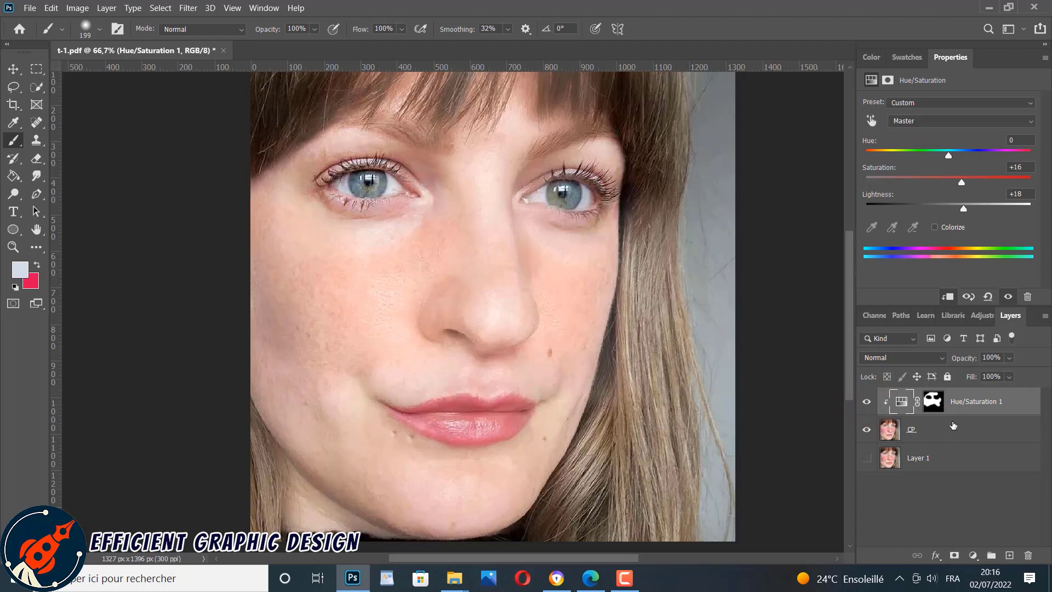
Merge the Hue/Saturation adjustment with the portrait copy below it into one layer
{"action": "left_click", "coordinate": [941, 431], "text": "shift"}
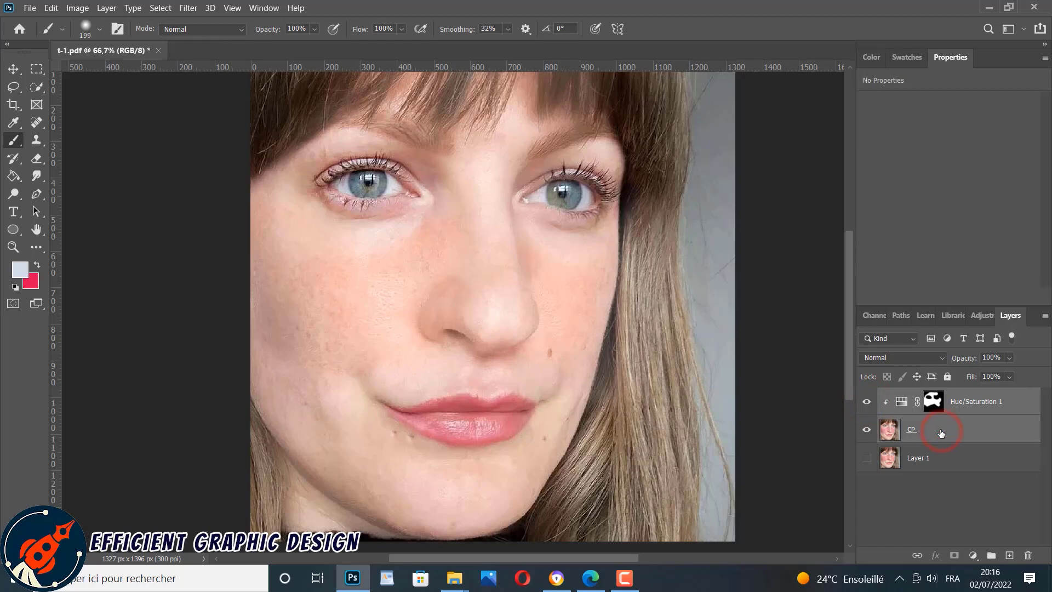
{"action": "right_click", "coordinate": [938, 429]}
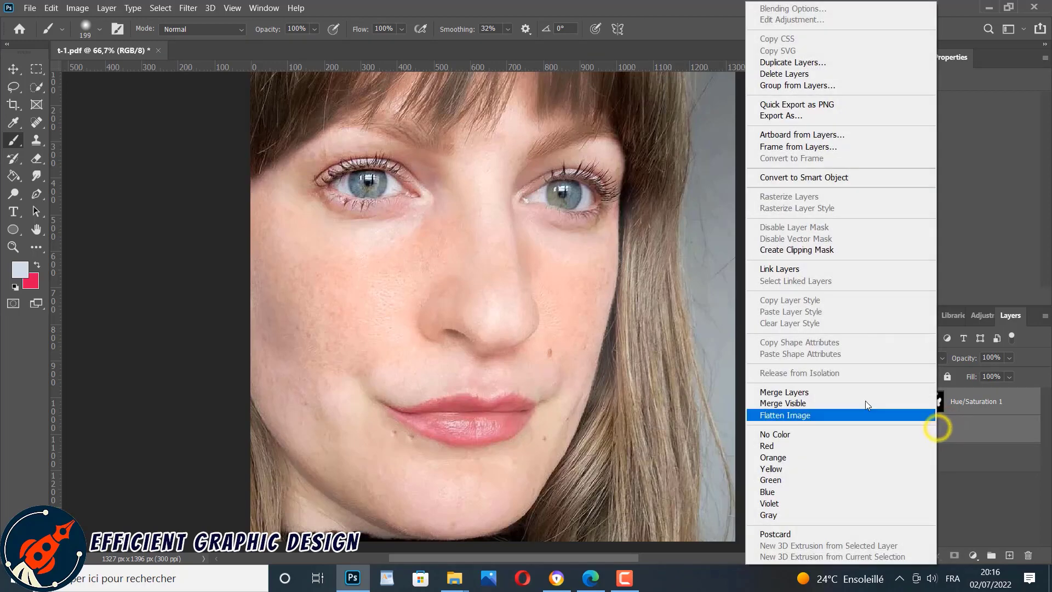
{"action": "left_click", "coordinate": [816, 393]}
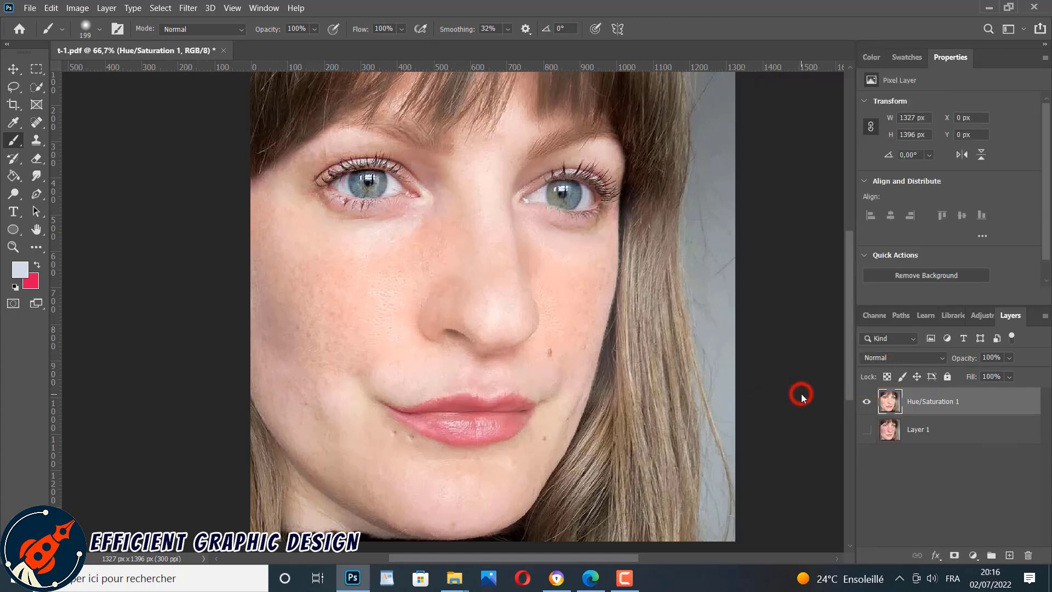
Add a Levels adjustment clipped to the merged portrait layer and set its black input level to 27, keeping midtones at 1,00
{"action": "left_click", "coordinate": [984, 314]}
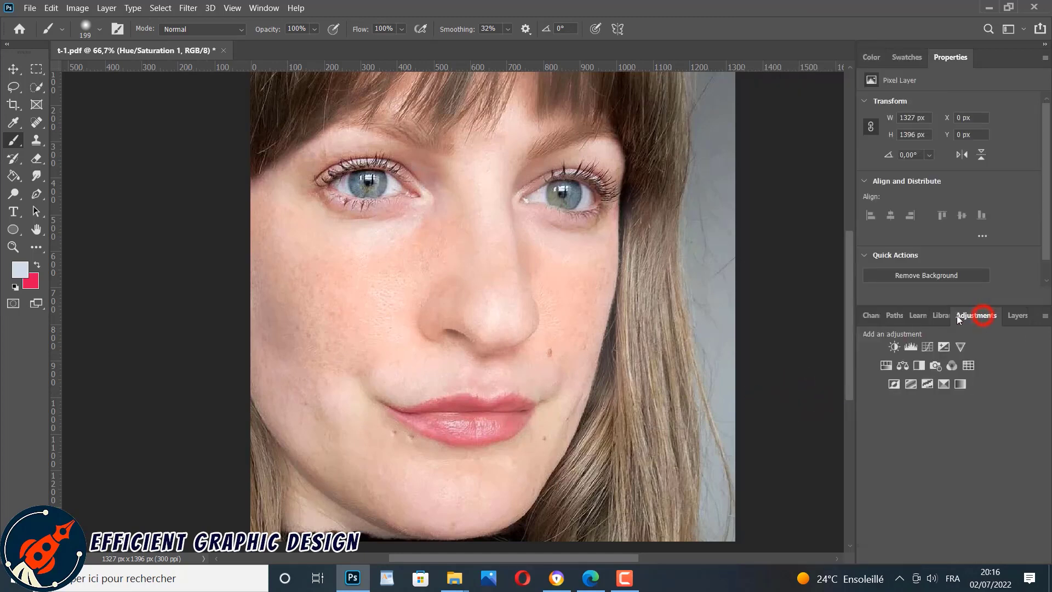
{"action": "left_click", "coordinate": [908, 345]}
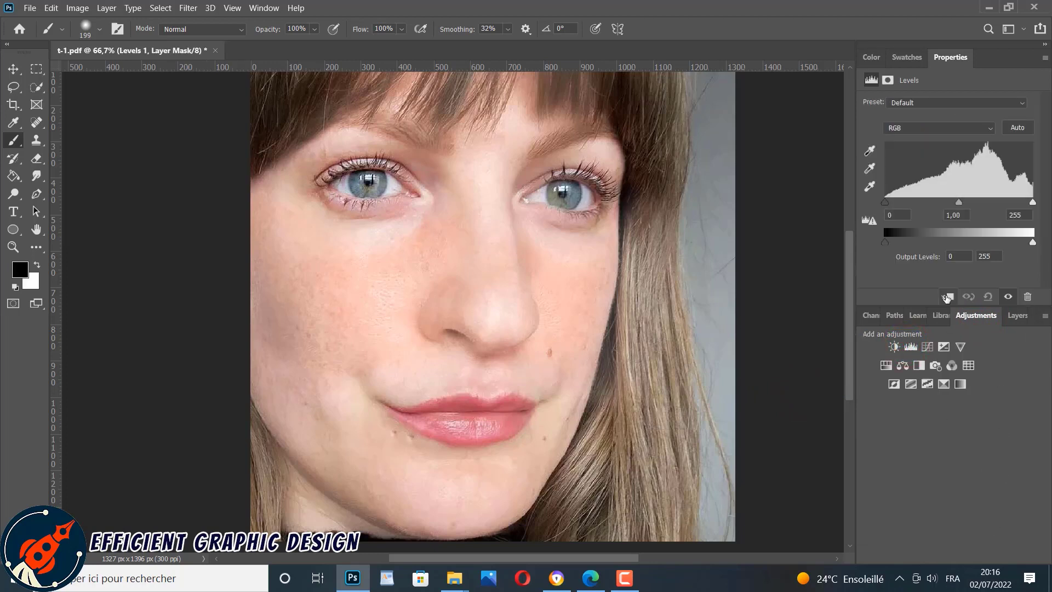
{"action": "left_click", "coordinate": [949, 296]}
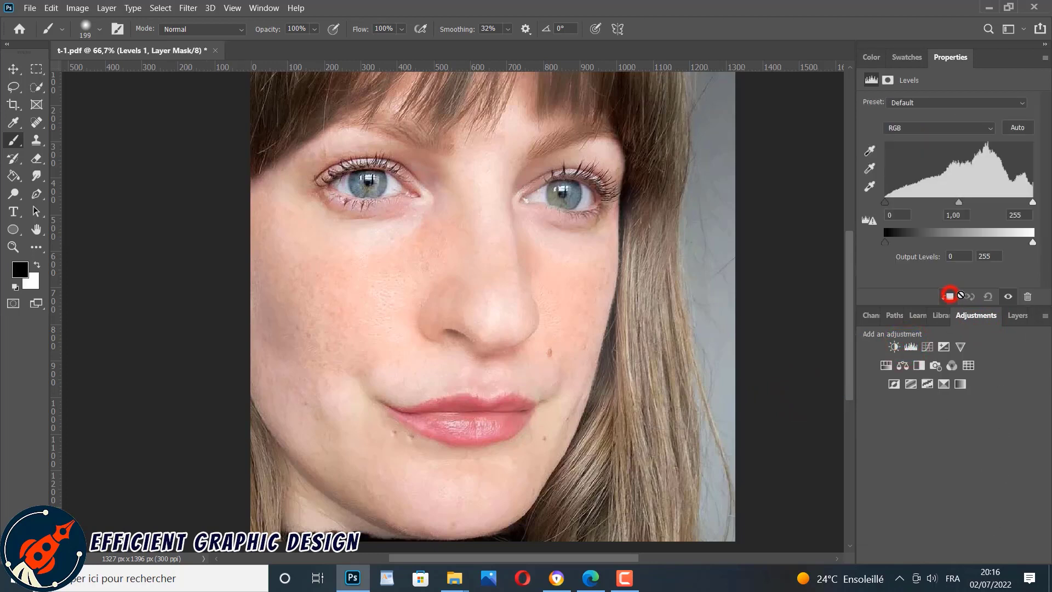
{"action": "left_click", "coordinate": [1011, 316]}
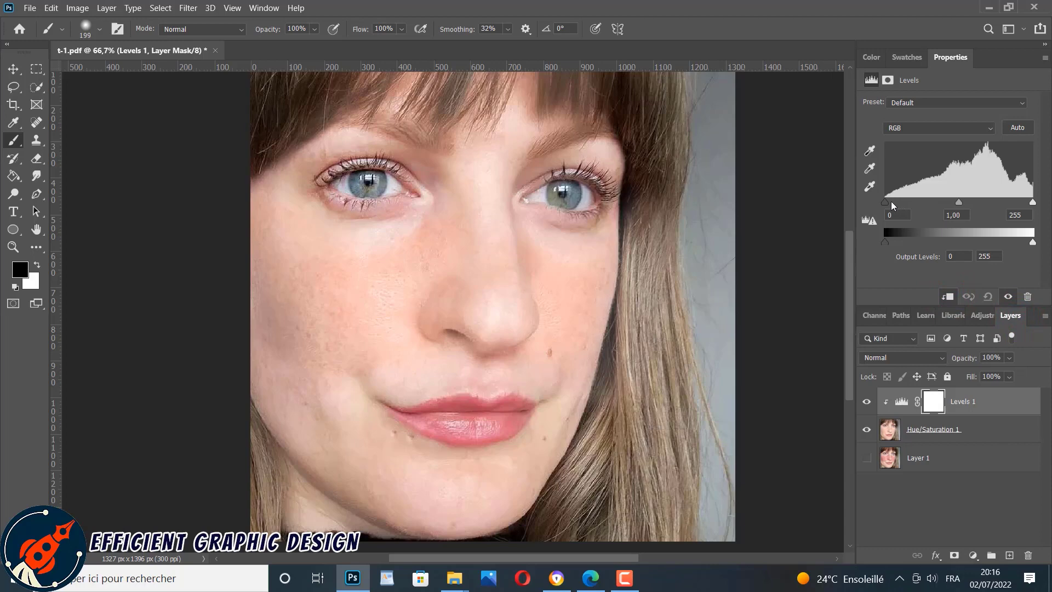
{"action": "left_click_drag", "start_coordinate": [889, 206], "coordinate": [903, 200]}
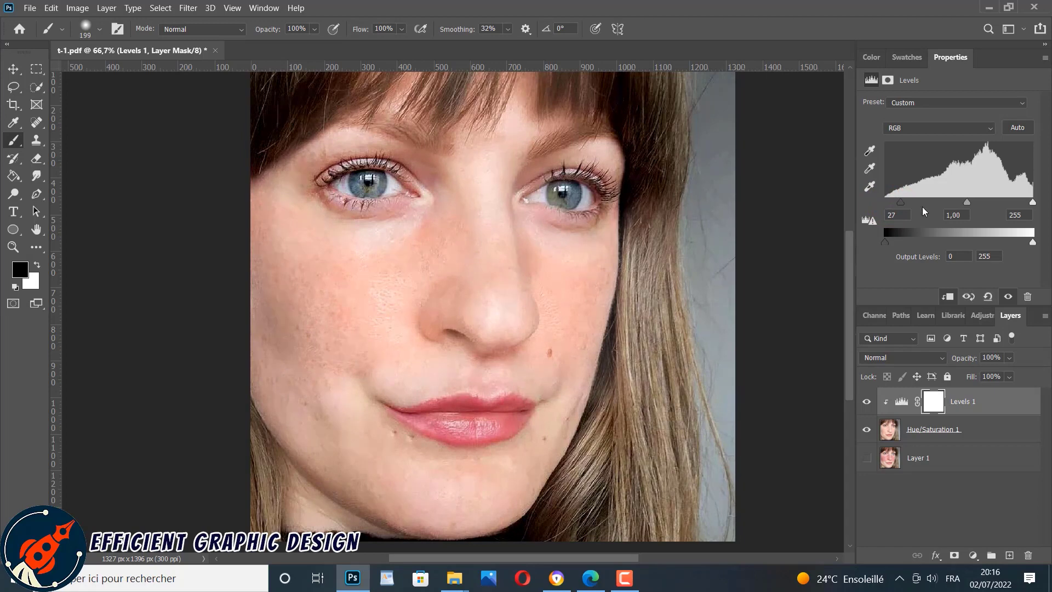
{"action": "left_click_drag", "start_coordinate": [967, 206], "coordinate": [968, 204]}
Add a Vibrance adjustment clipped to the portrait, with vibrance +13 and saturation +7
{"action": "left_click", "coordinate": [981, 316]}
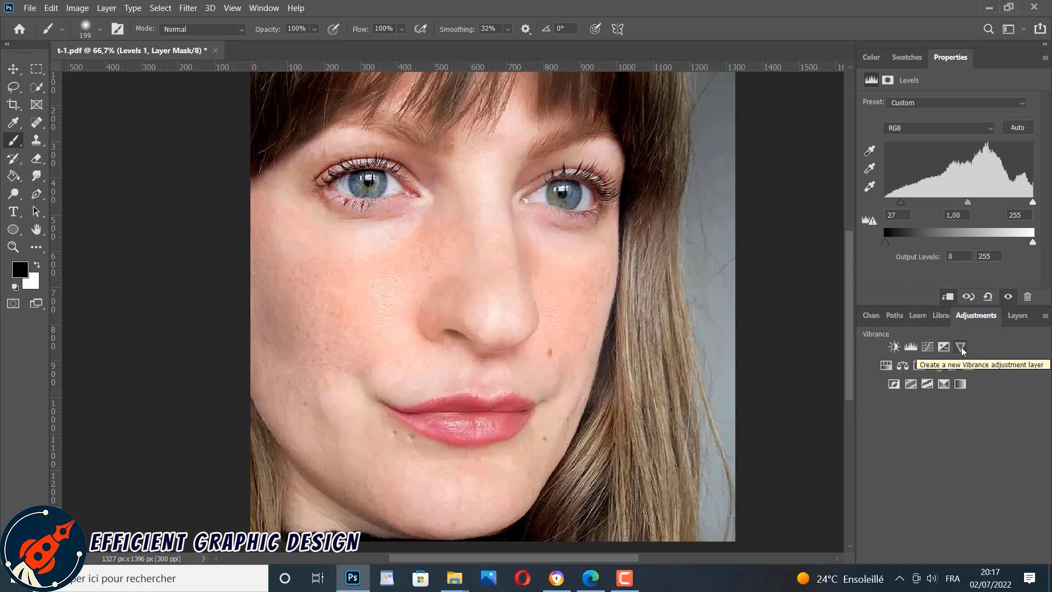
{"action": "left_click", "coordinate": [961, 347]}
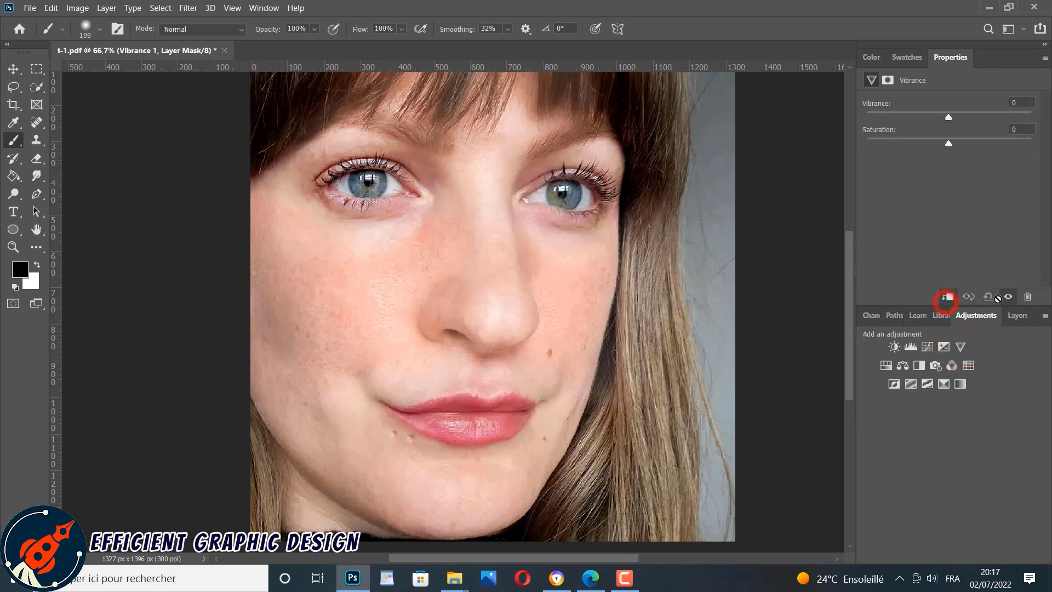
{"action": "left_click", "coordinate": [1023, 316]}
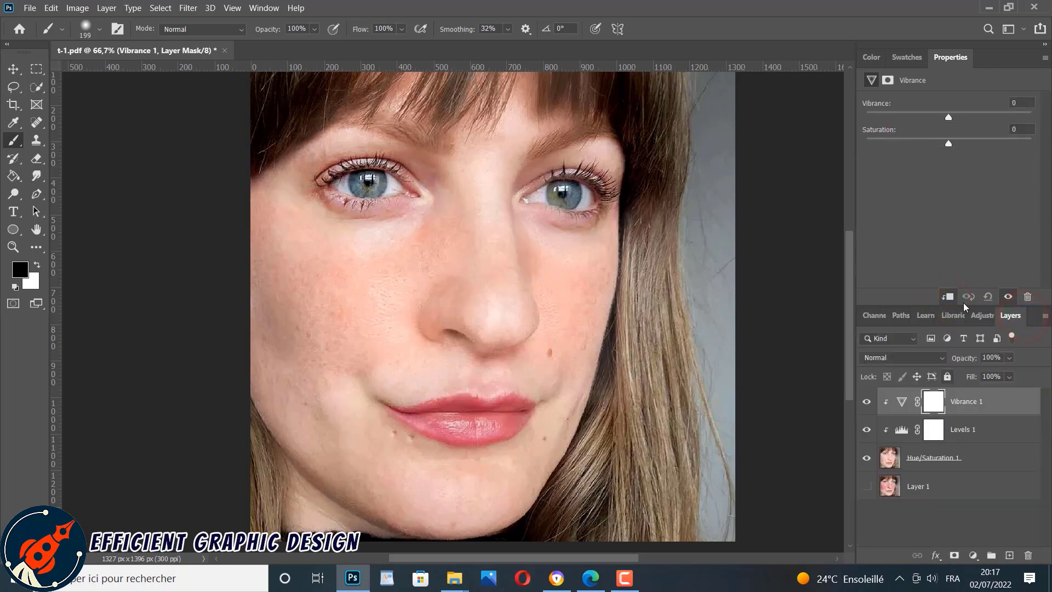
{"action": "left_click_drag", "start_coordinate": [949, 117], "coordinate": [955, 143]}
Show Layer 1 and compare the original with the finished retouch by toggling the merged Hue/Saturation 1 layer's visibility
{"action": "left_click", "coordinate": [866, 487]}
{"action": "left_click", "coordinate": [867, 462]}
{"action": "left_click", "coordinate": [866, 461]}
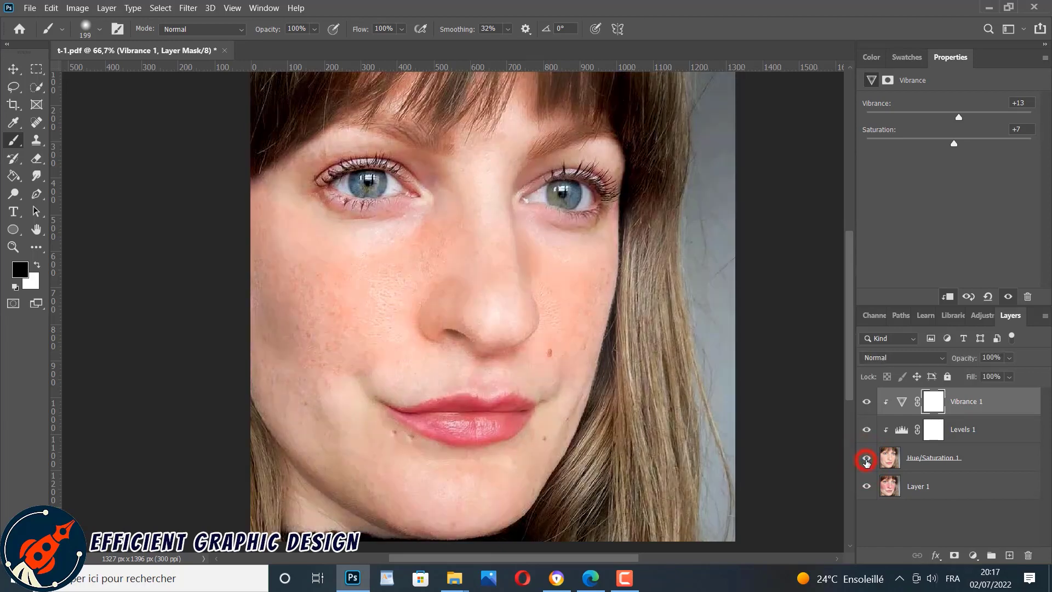
{"action": "left_click", "coordinate": [866, 461]}
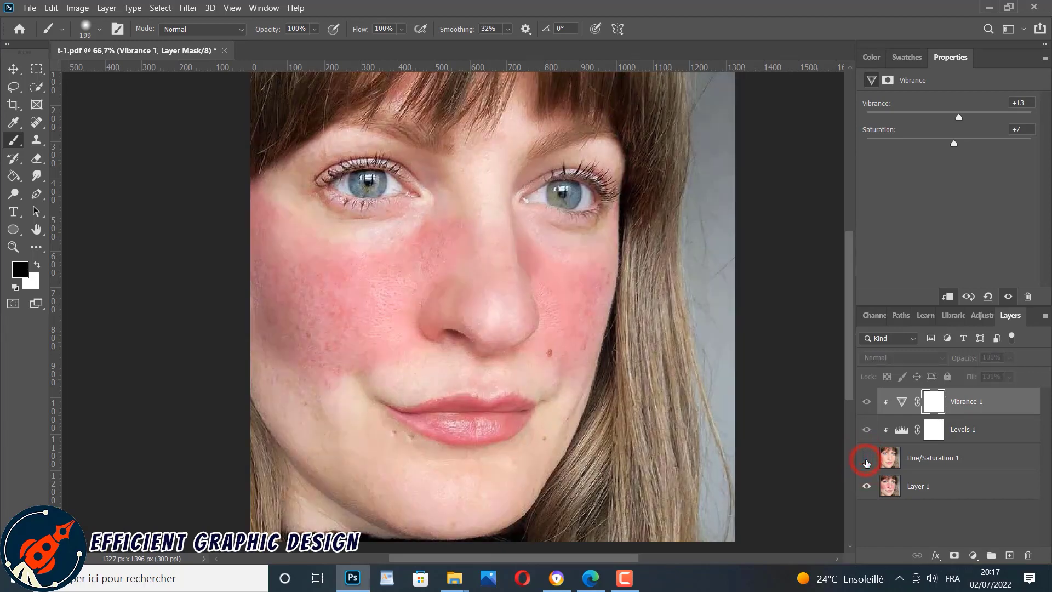
{"action": "left_click", "coordinate": [866, 461]}
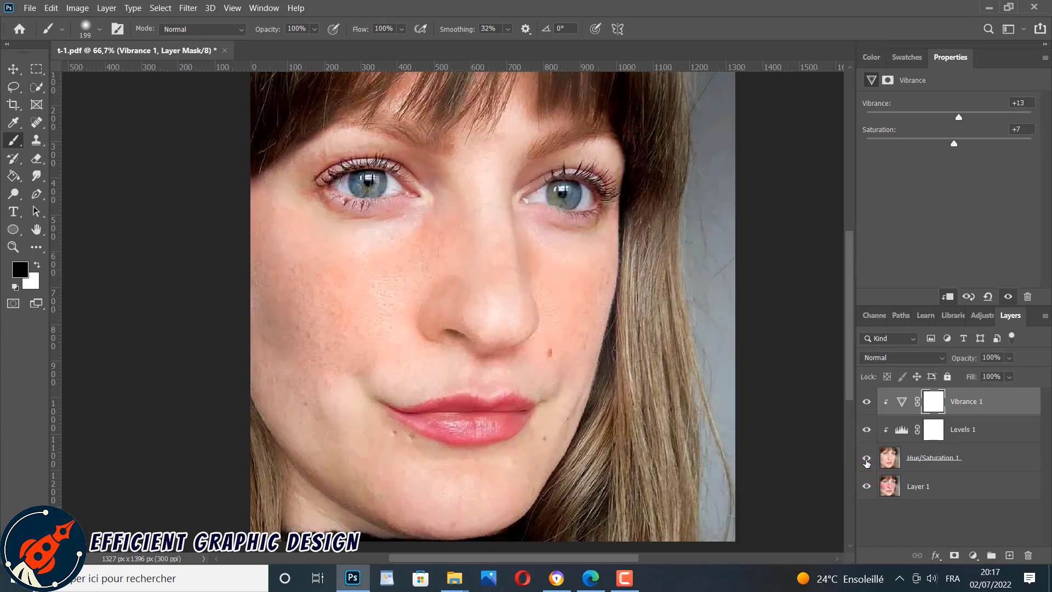
{"action": "left_click", "coordinate": [867, 461]}
{"action": "left_click", "coordinate": [866, 462]}
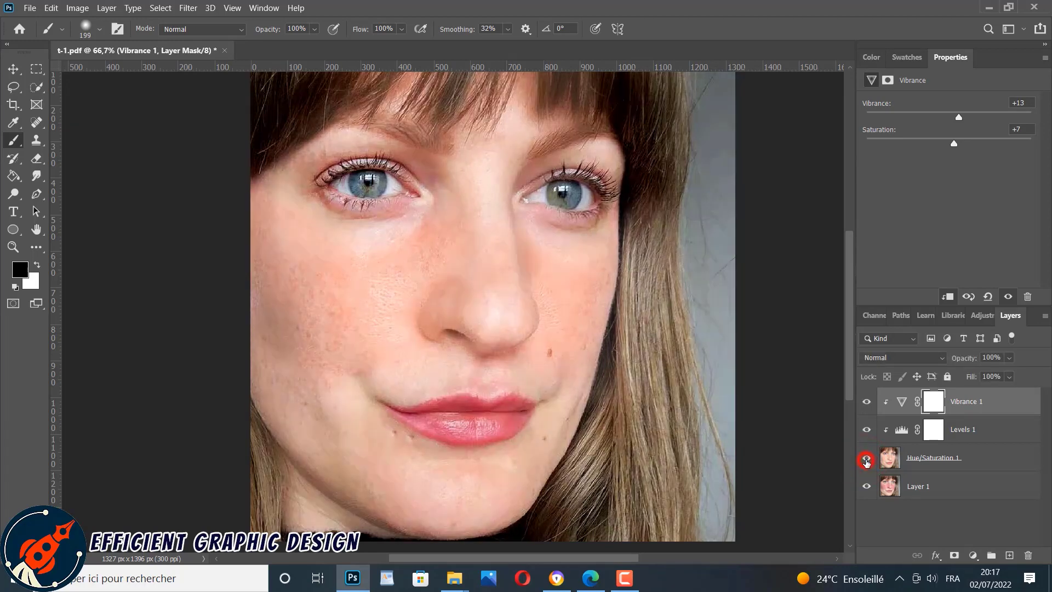
{"action": "left_click", "coordinate": [867, 461]}
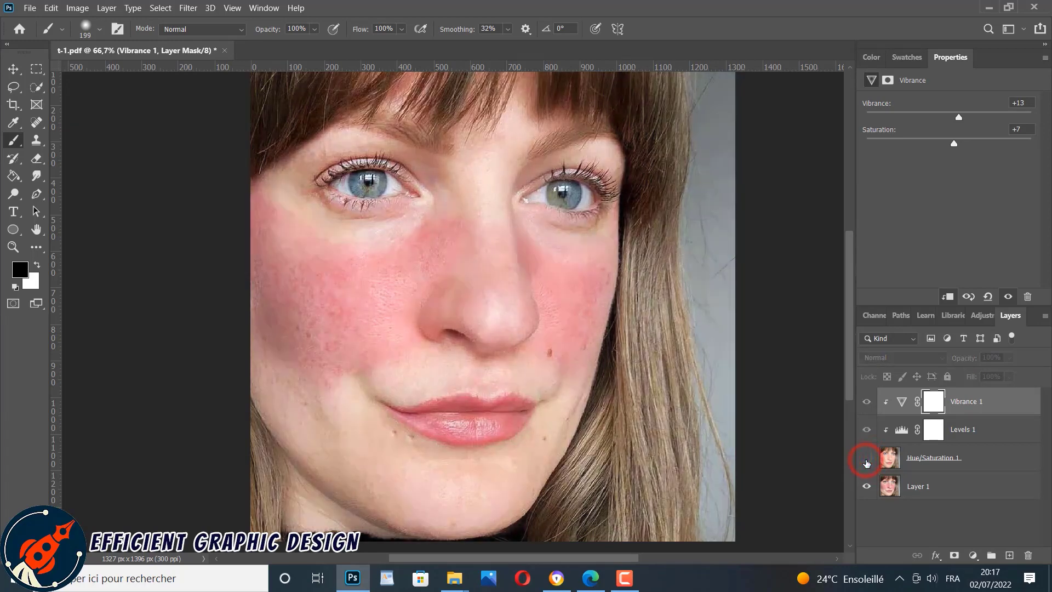
{"action": "left_click", "coordinate": [867, 462]}
{"action": "left_click", "coordinate": [866, 462]}
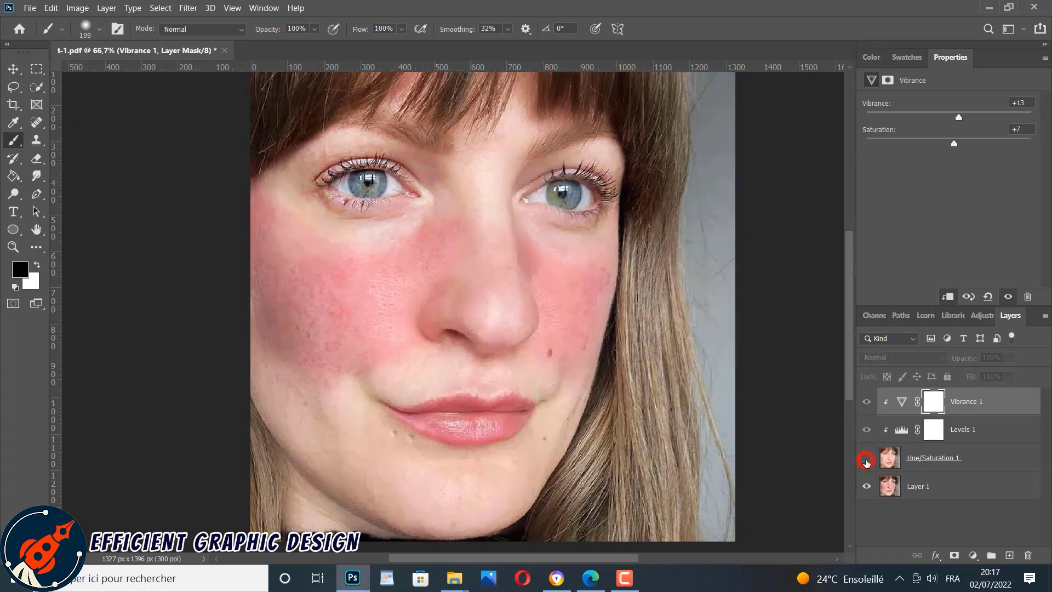
{"action": "left_click", "coordinate": [866, 461]}
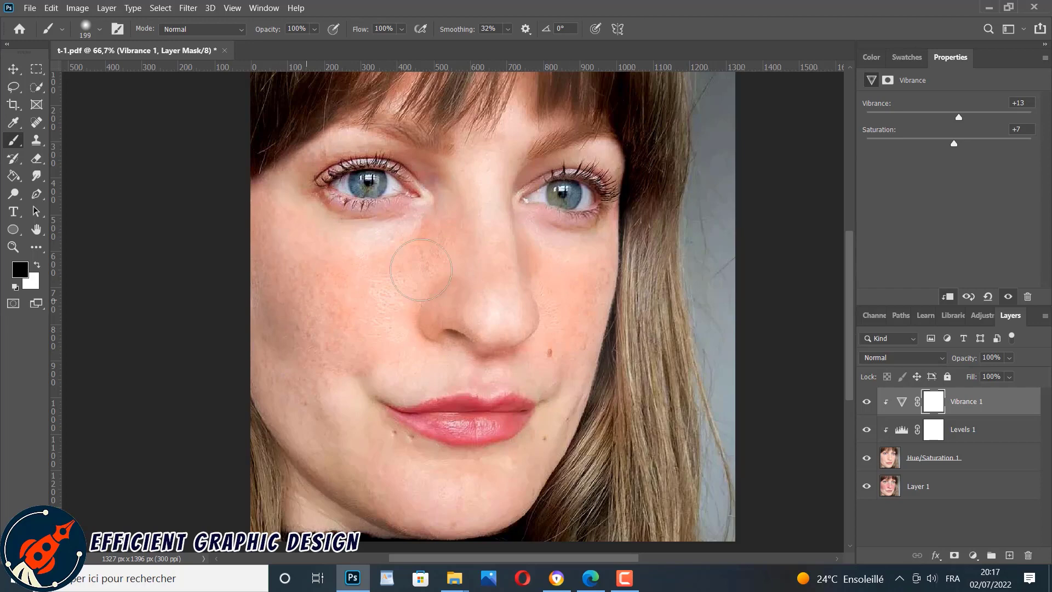
{"action": "left_click", "coordinate": [865, 461]}
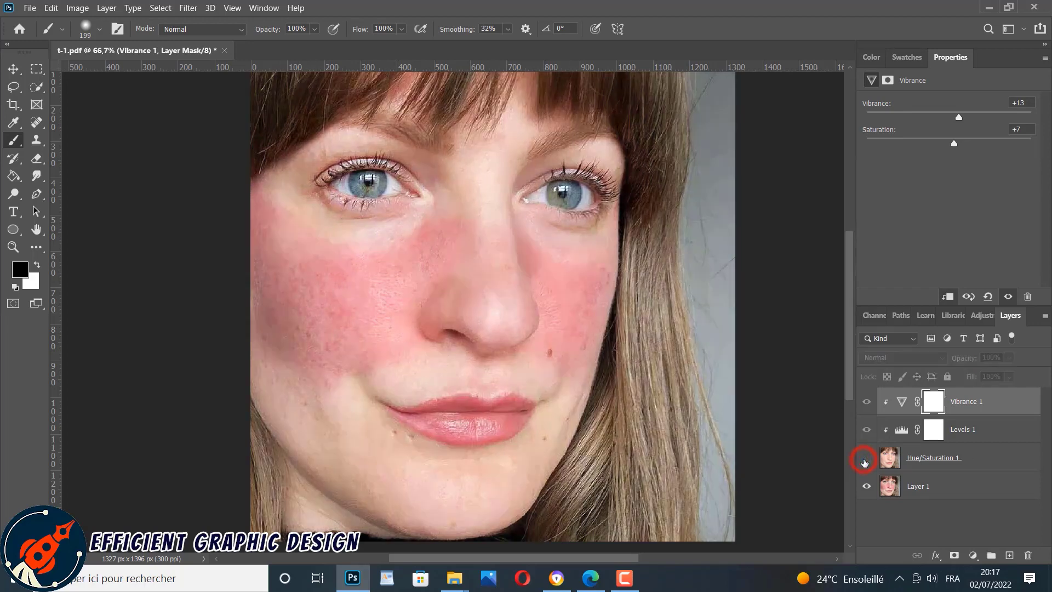
{"action": "left_click", "coordinate": [866, 461]}
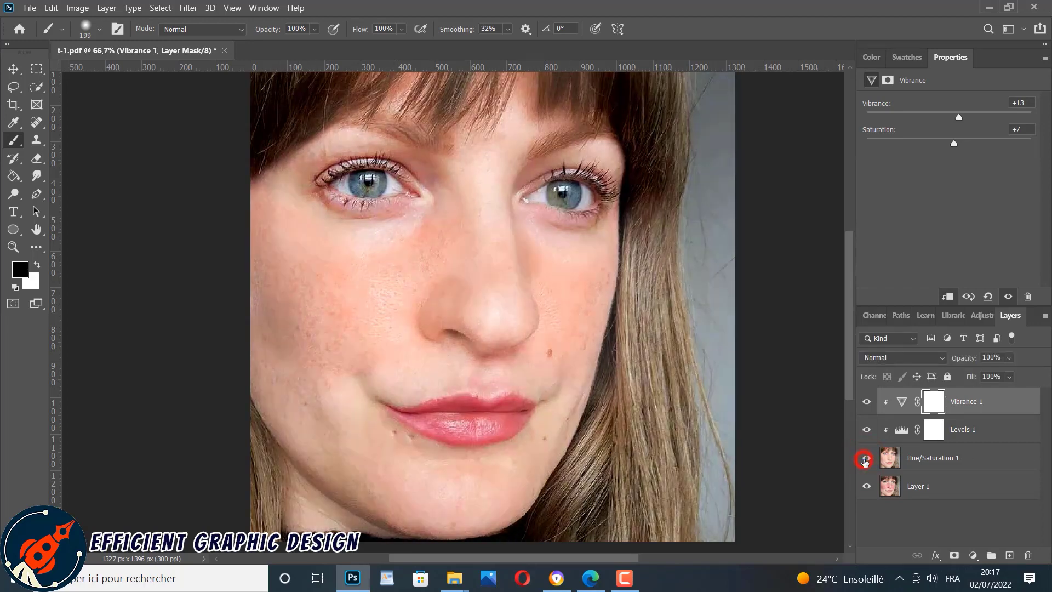